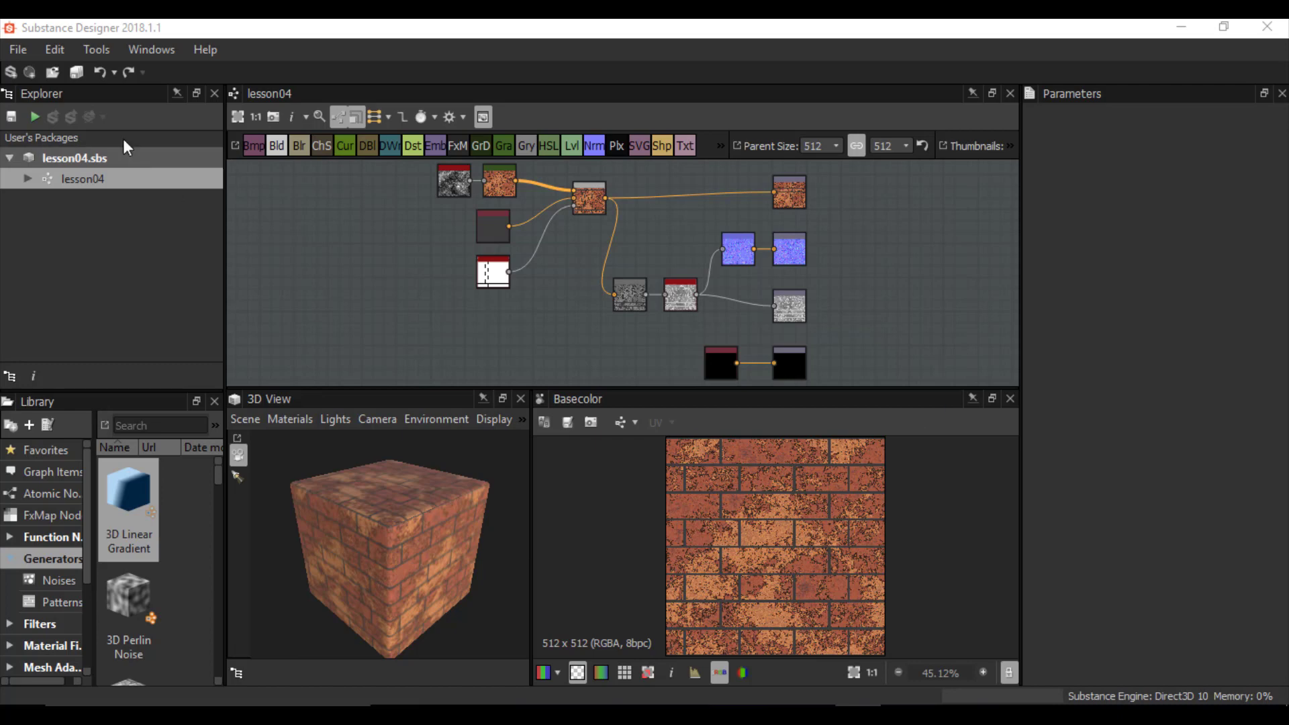
# Step: Open the File menu to begin creating new content
pyautogui.click(19, 49)
# Step: Start a new substance graph and set its Size Mode to Relative To Parent
pyautogui.click(101, 73)
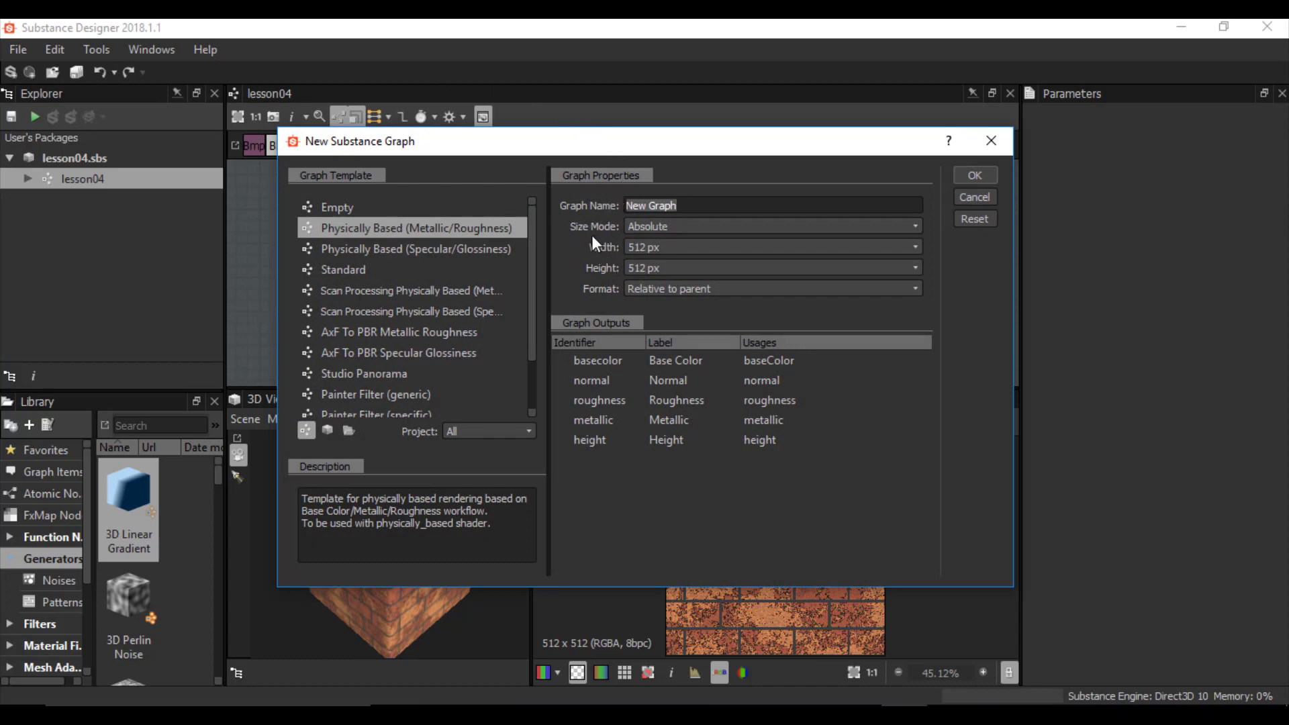
pyautogui.click(668, 224)
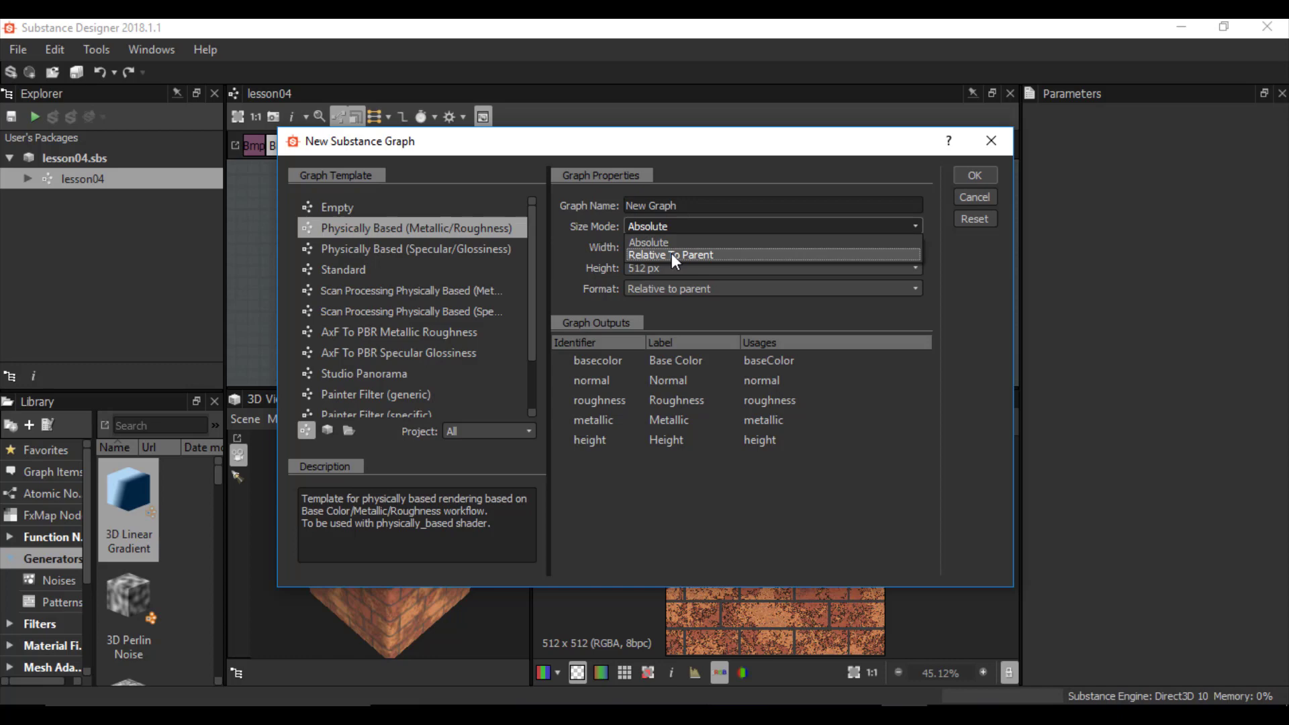
pyautogui.click(672, 254)
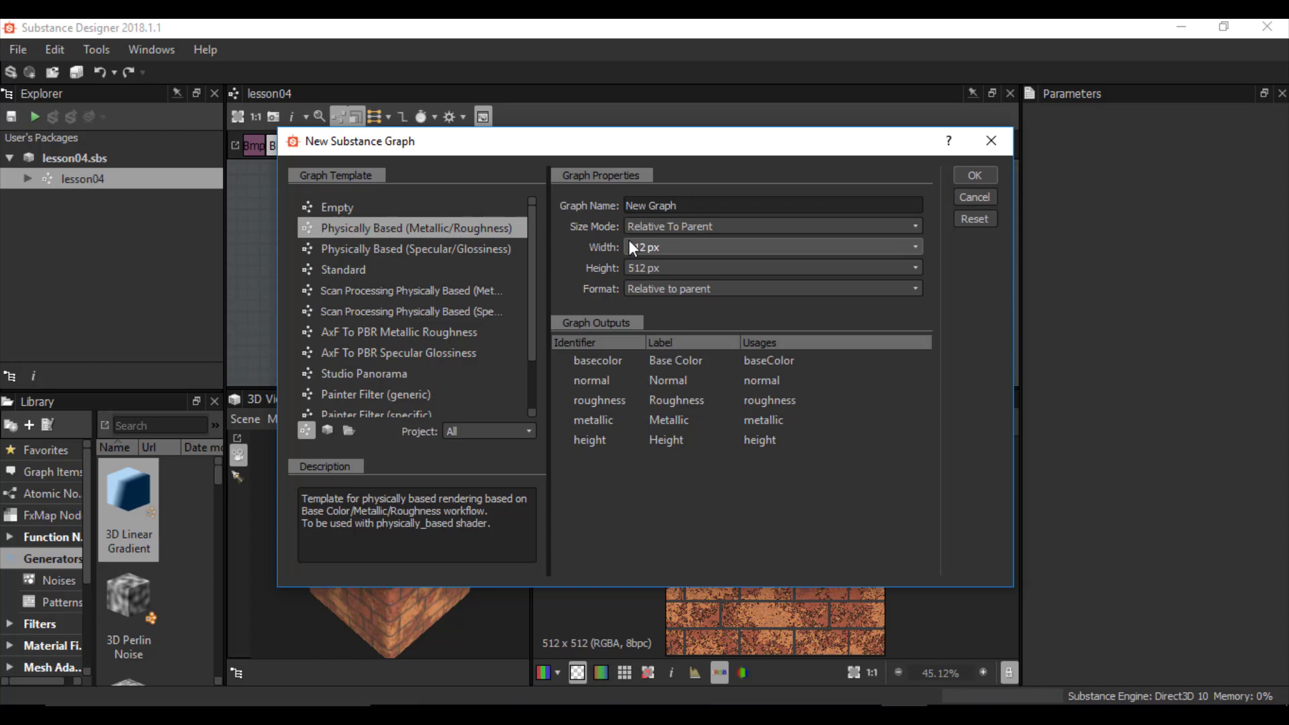
pyautogui.click(679, 225)
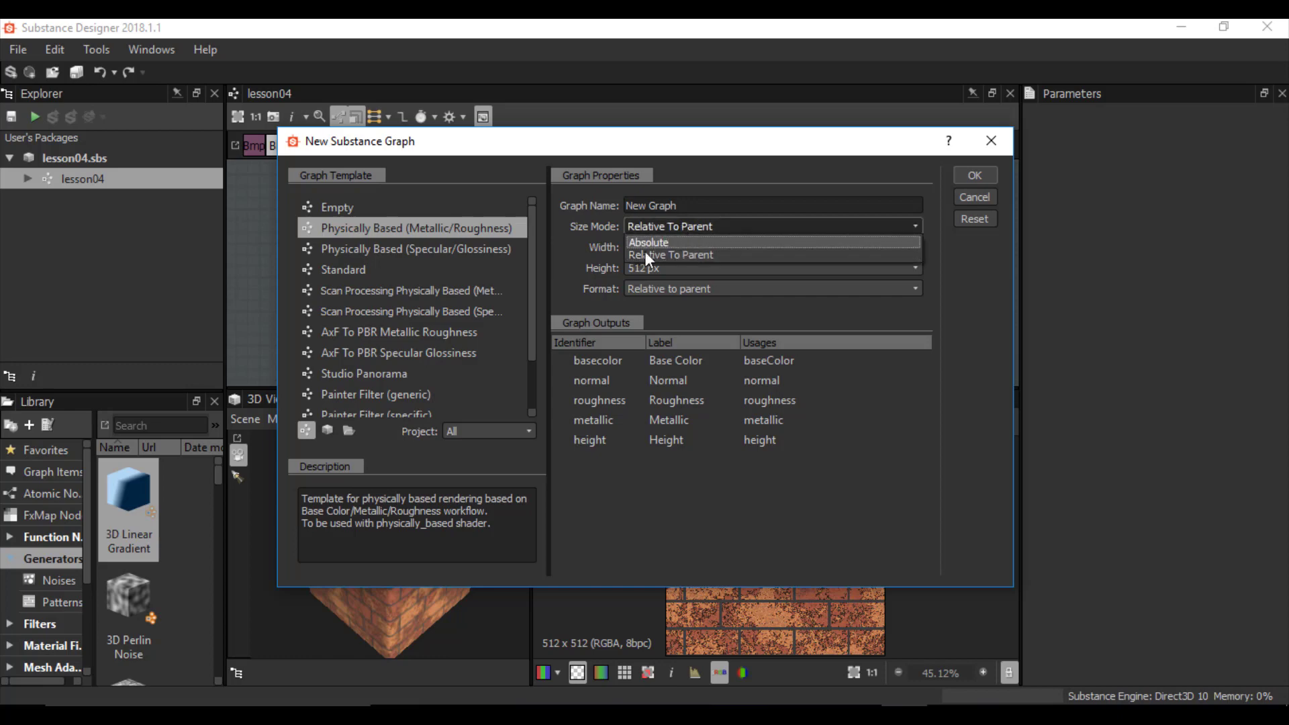
pyautogui.click(654, 242)
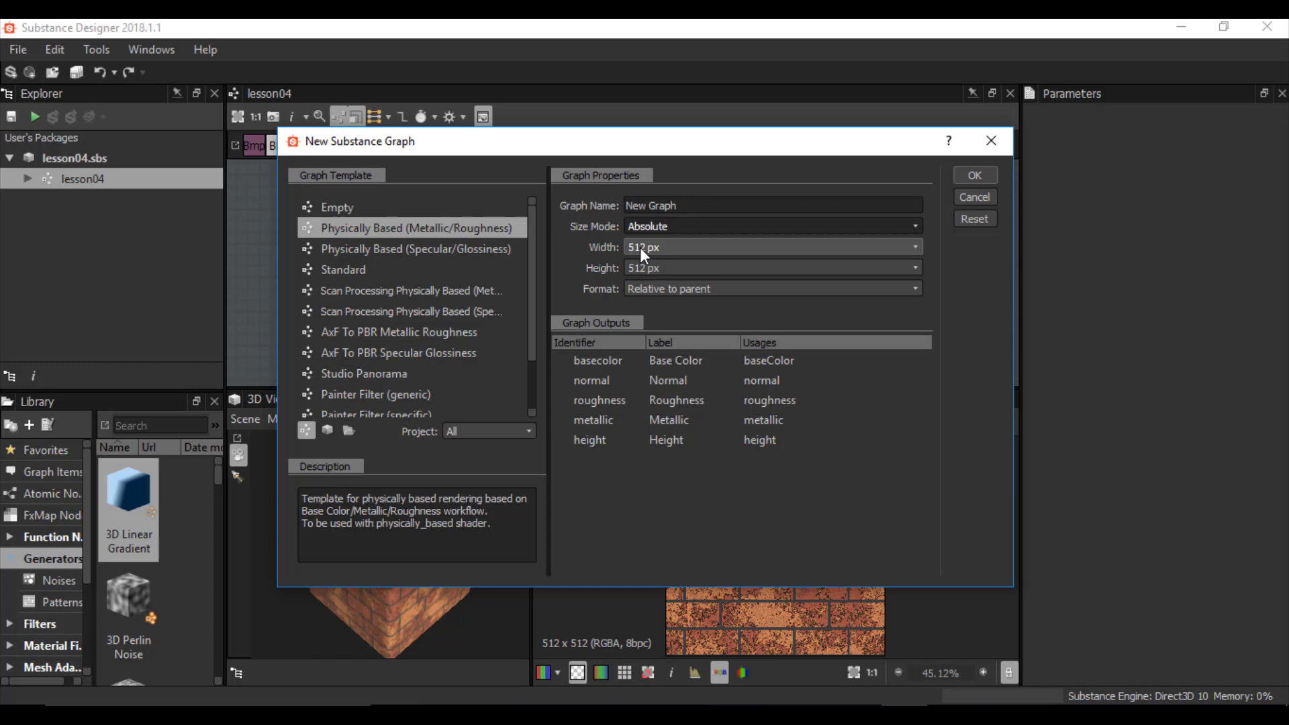
pyautogui.click(689, 226)
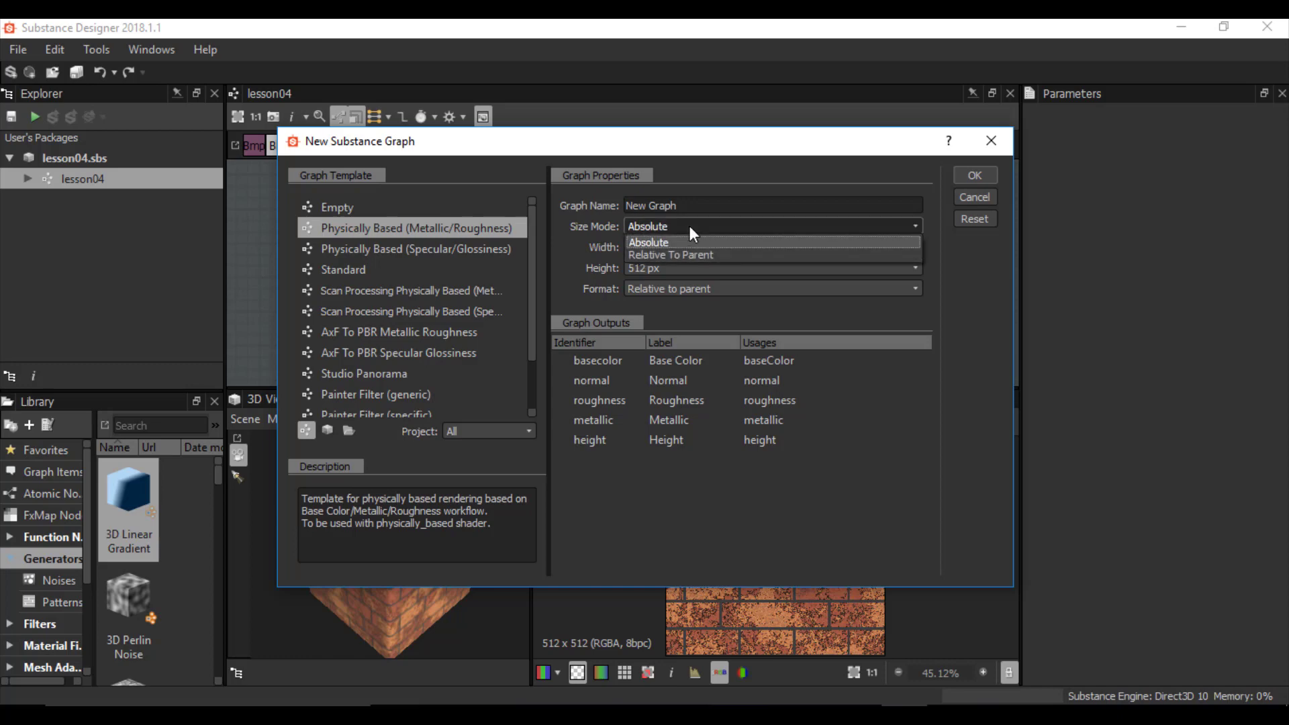
pyautogui.click(650, 251)
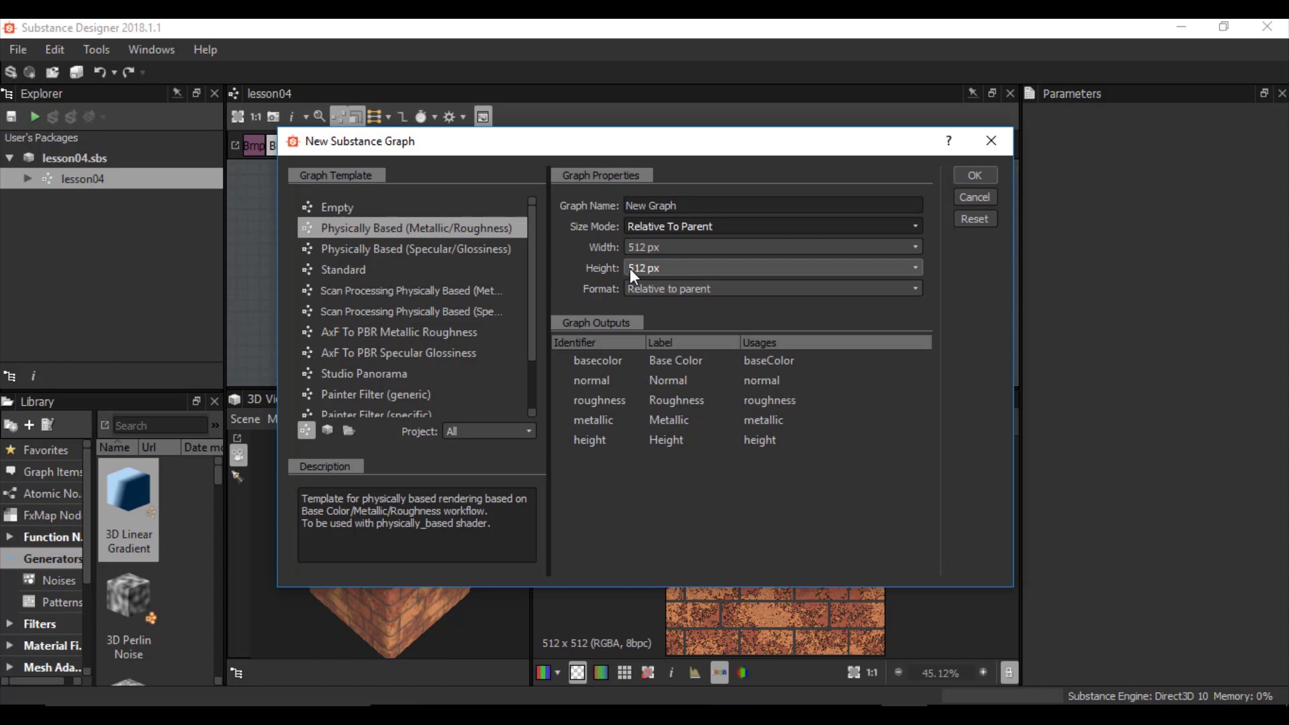
pyautogui.moveTo(682, 142); pyautogui.dragTo(505, 126)
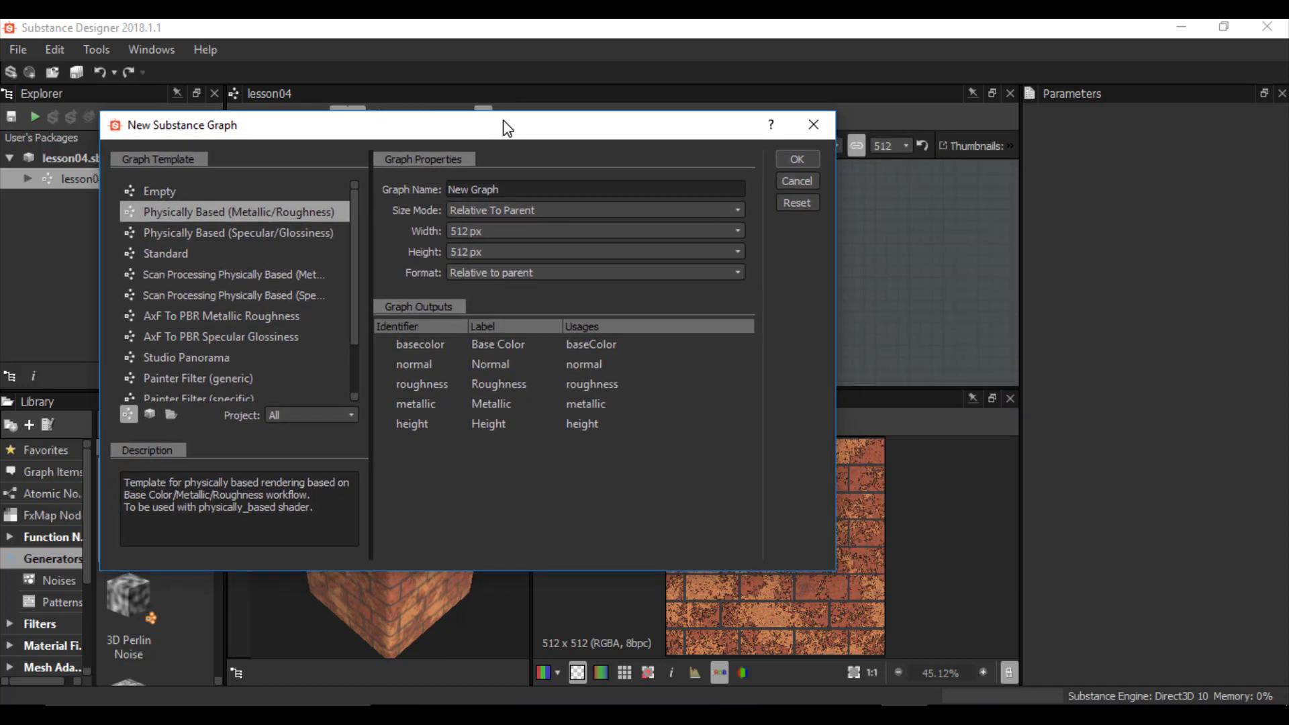
# Step: Cancel the New Substance Graph dialog and frame the Blend node in the graph view
pyautogui.click(797, 179)
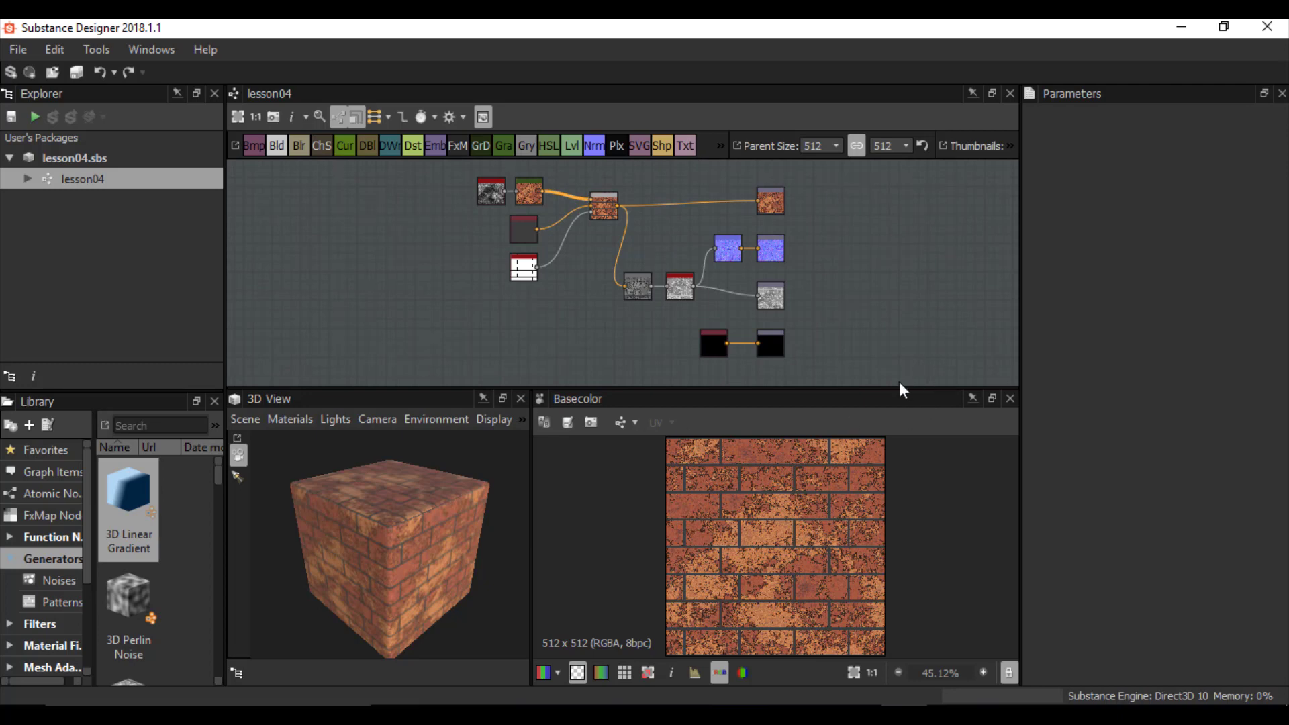
pyautogui.scroll(5, 509, 170)
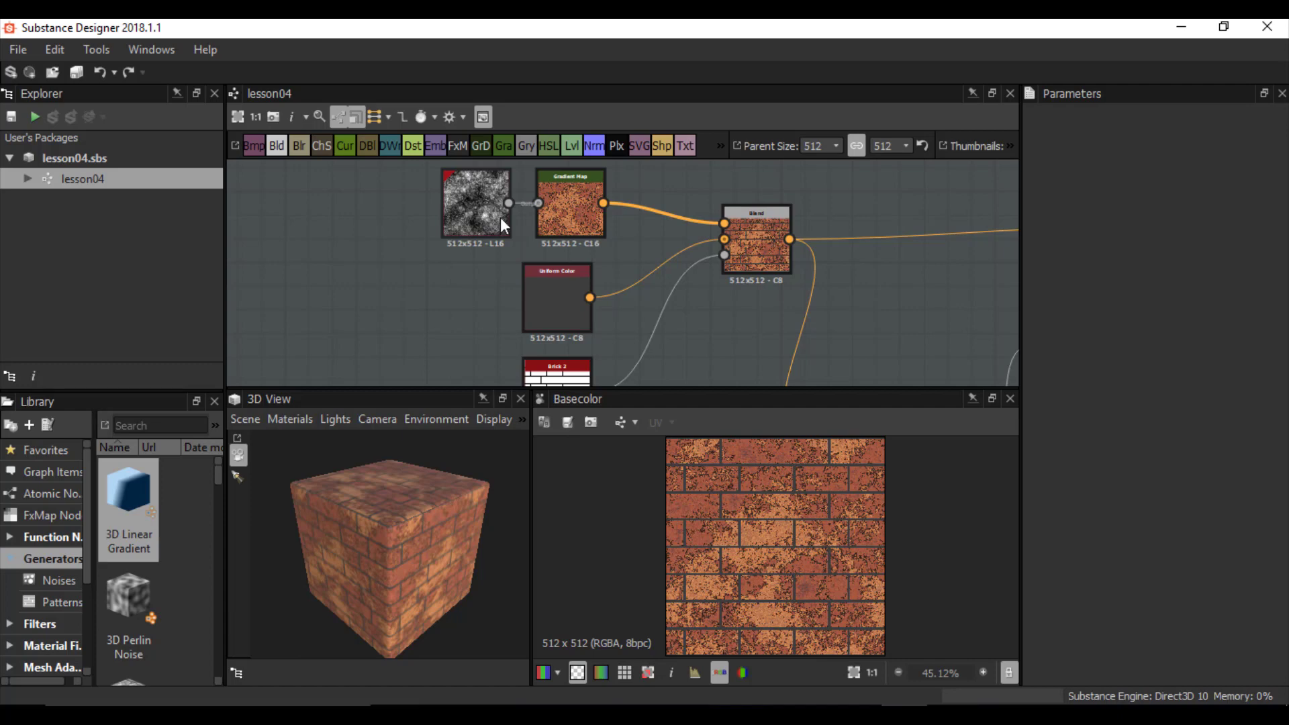
pyautogui.scroll(3, 501, 216)
pyautogui.scroll(-2, 808, 243)
pyautogui.moveTo(808, 243); pyautogui.dragTo(576, 235, button='middle')
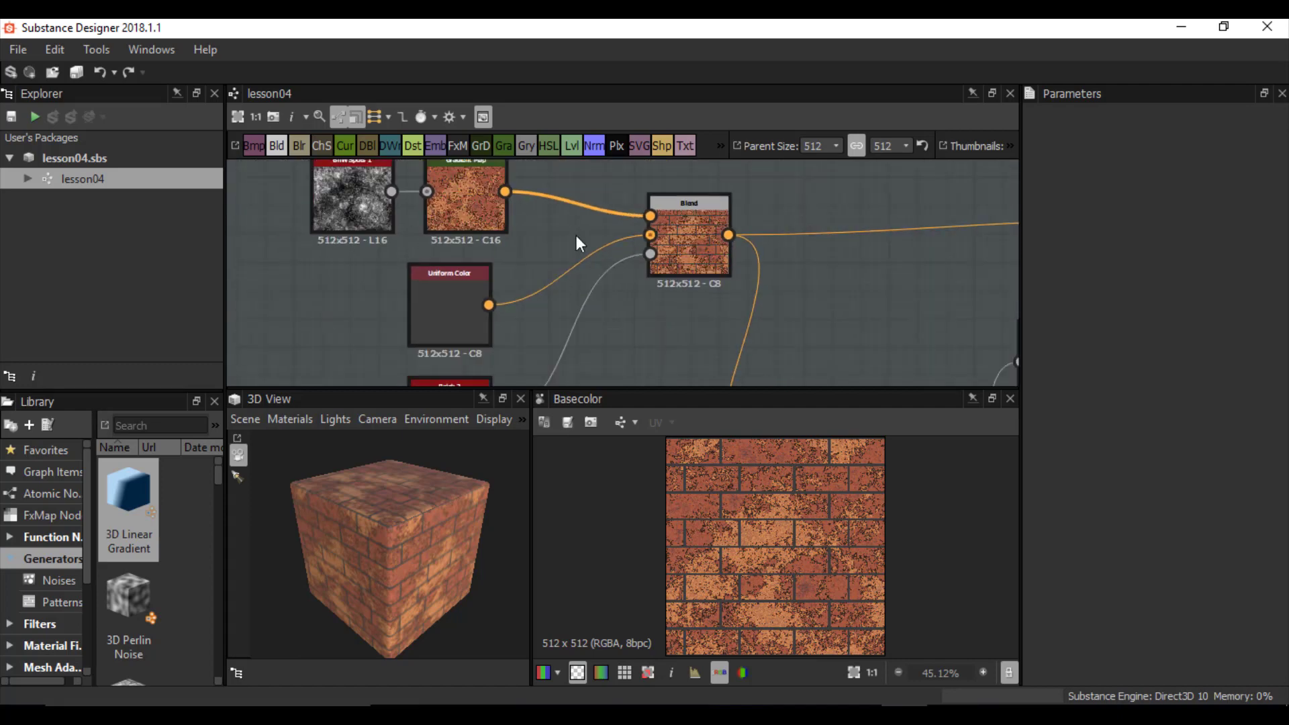
pyautogui.moveTo(734, 294); pyautogui.dragTo(856, 310, button='middle')
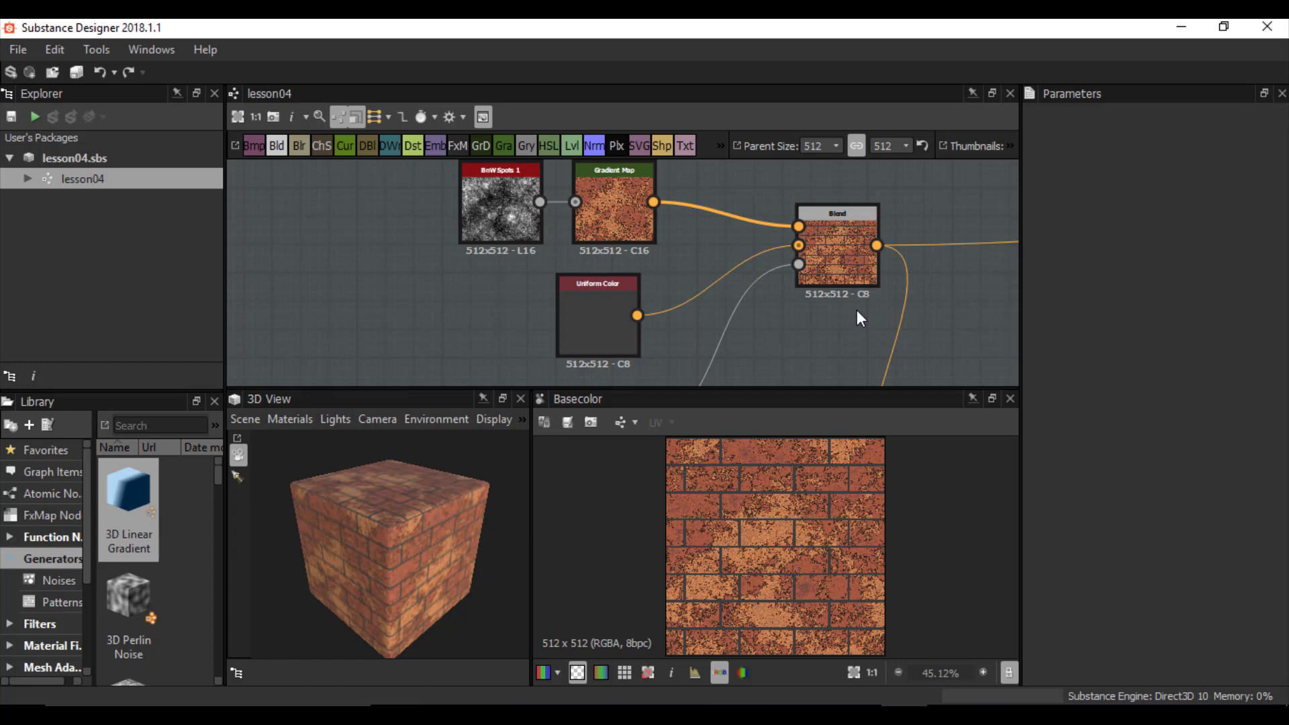
# Step: Raise the lesson04 graph's Output Size to Parent x 4 (2048), then return it to the parent size
pyautogui.click(325, 238)
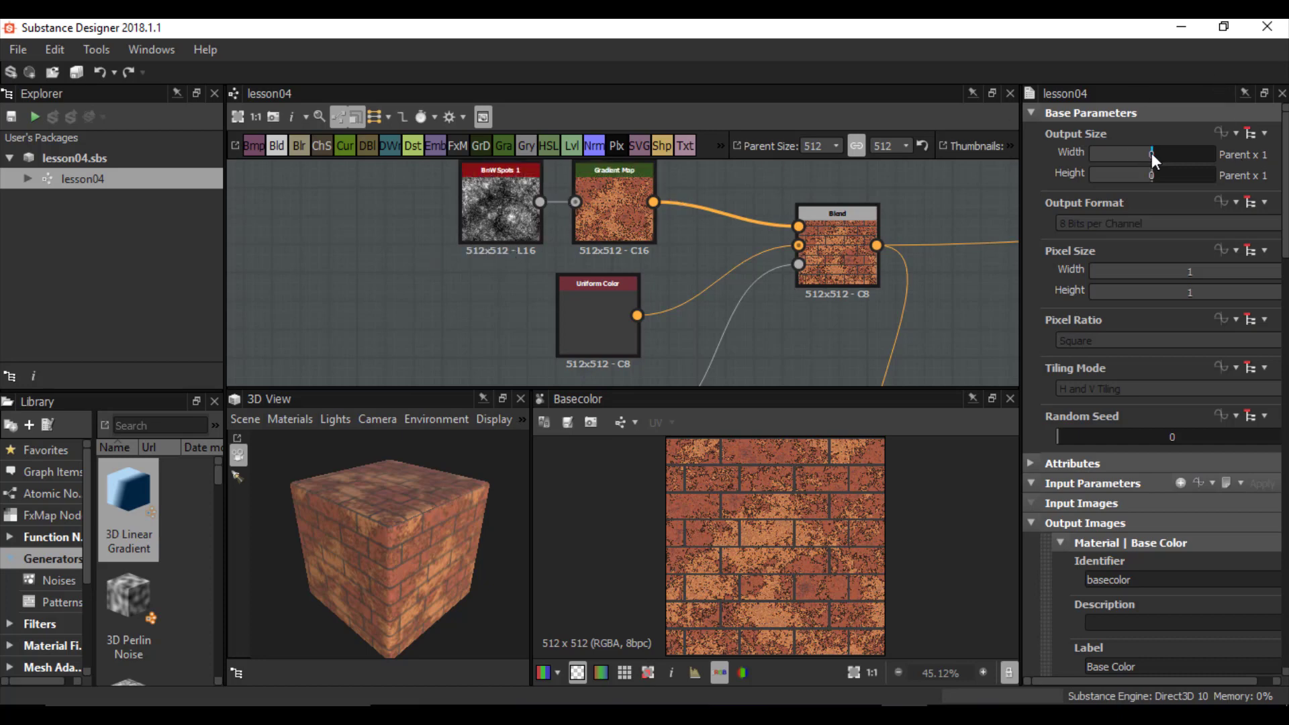
pyautogui.moveTo(1151, 153); pyautogui.dragTo(1159, 172)
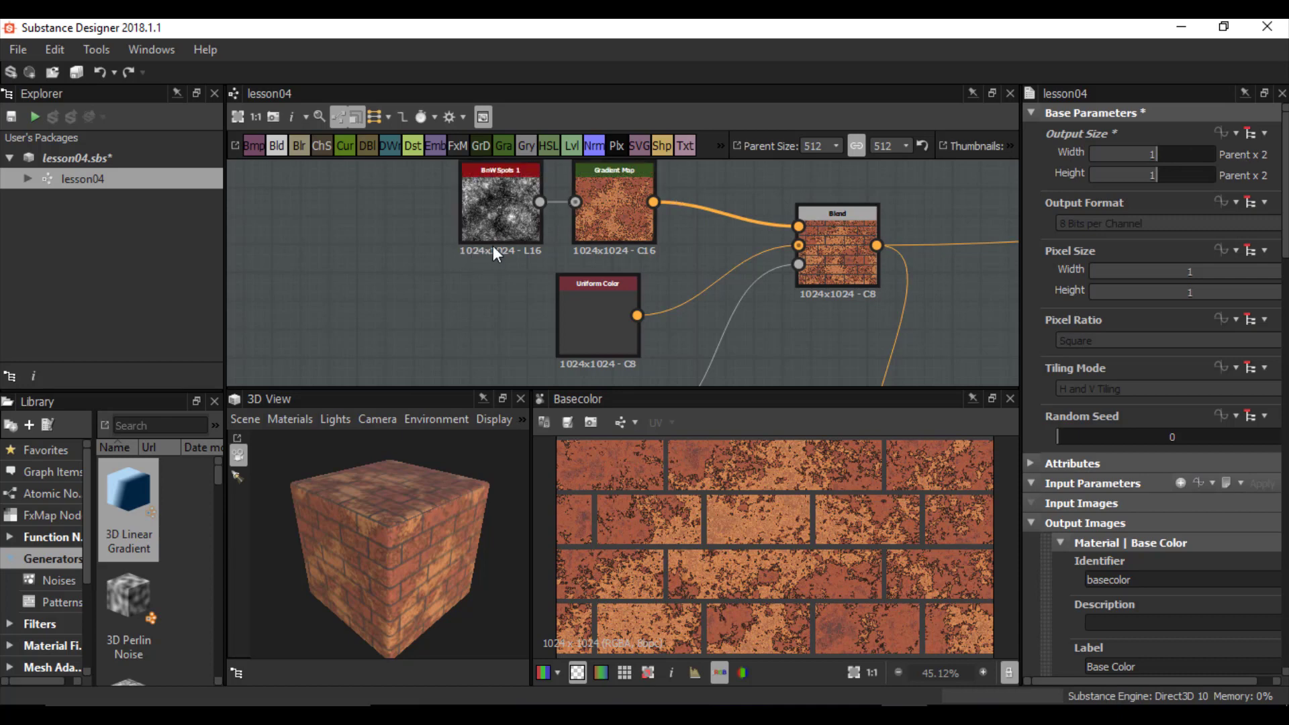
pyautogui.click(1161, 157)
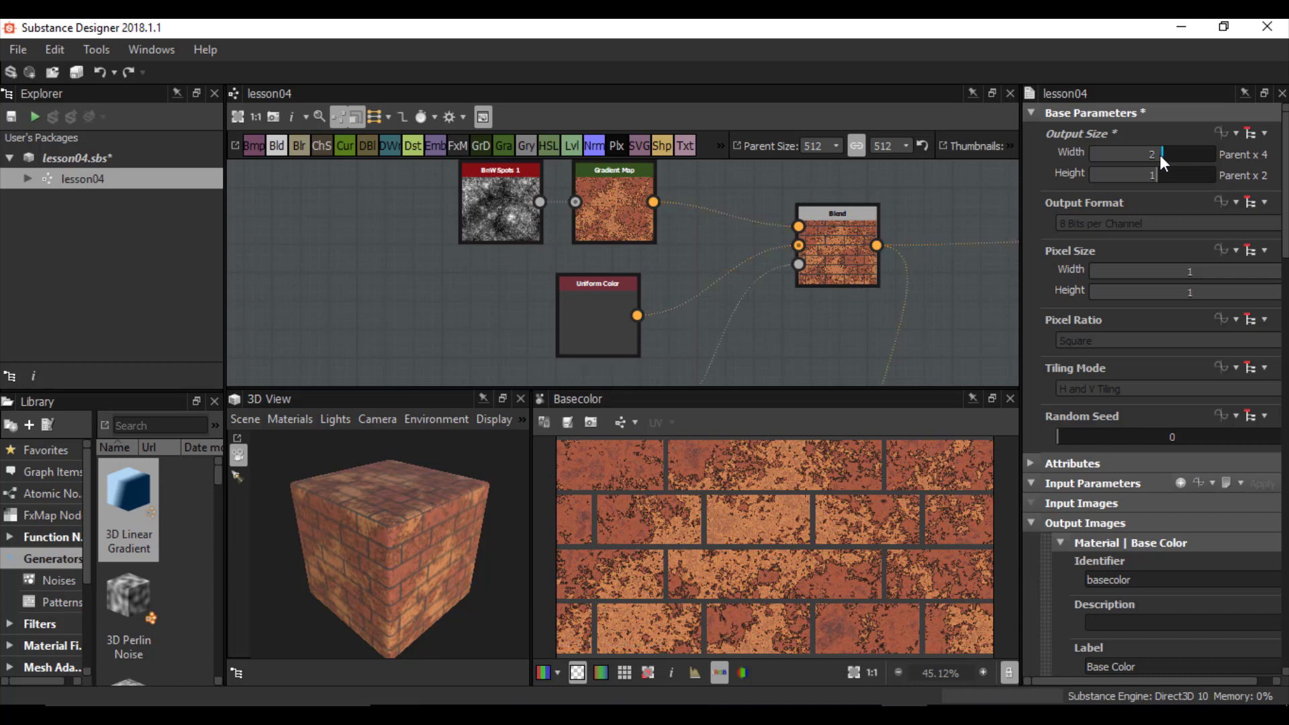
pyautogui.click(1160, 174)
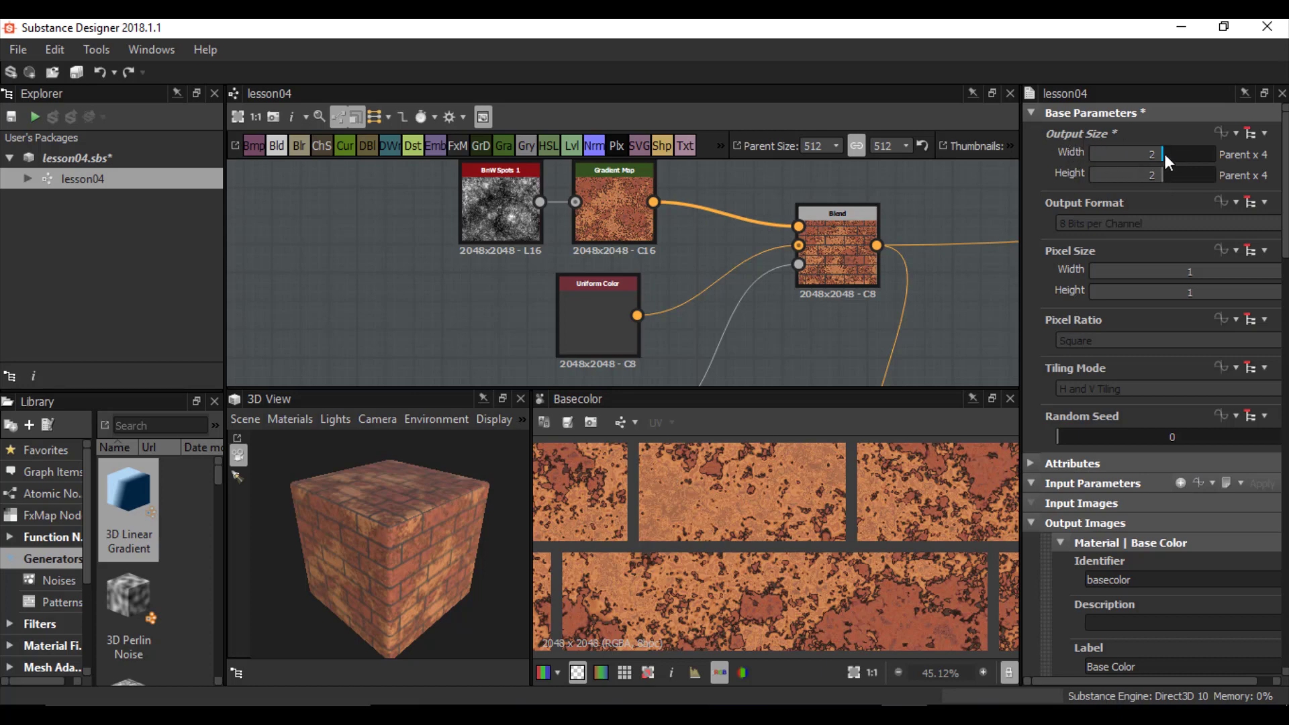
pyautogui.moveTo(1165, 154); pyautogui.dragTo(1154, 174)
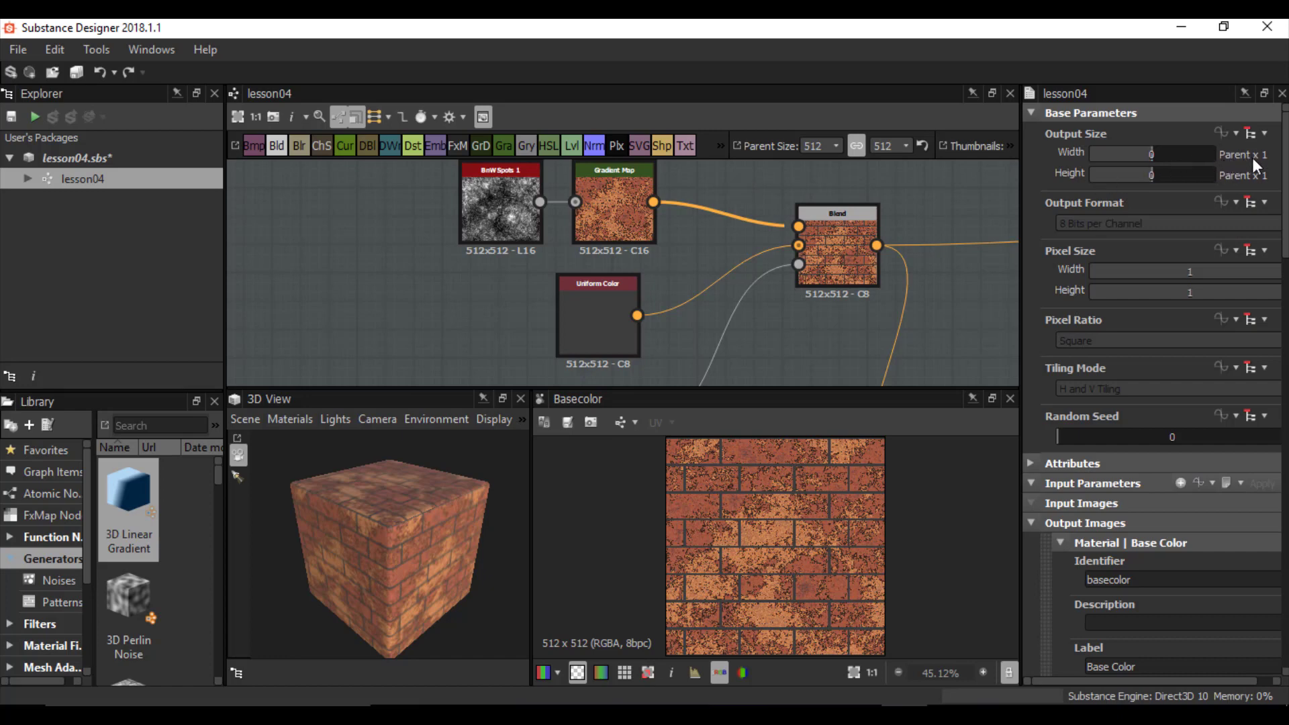
pyautogui.scroll(1, 511, 253)
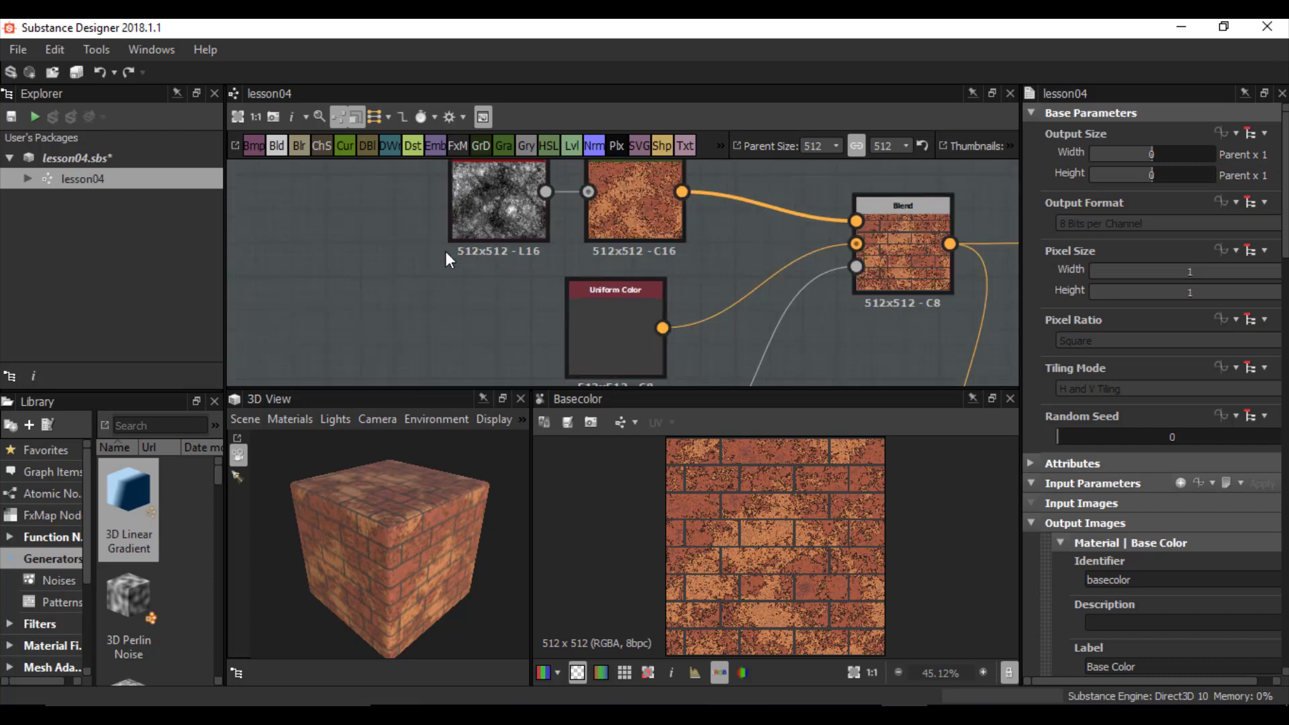
pyautogui.scroll(-3, 500, 258)
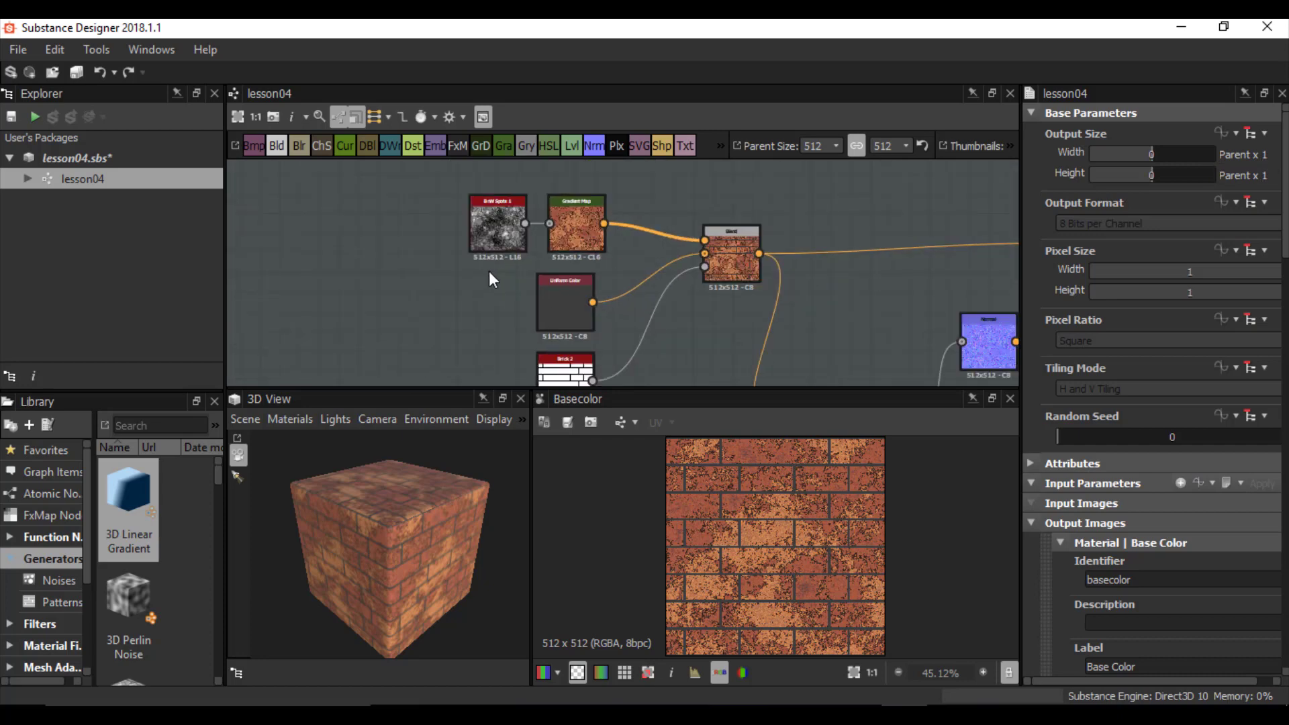
pyautogui.scroll(2, 626, 276)
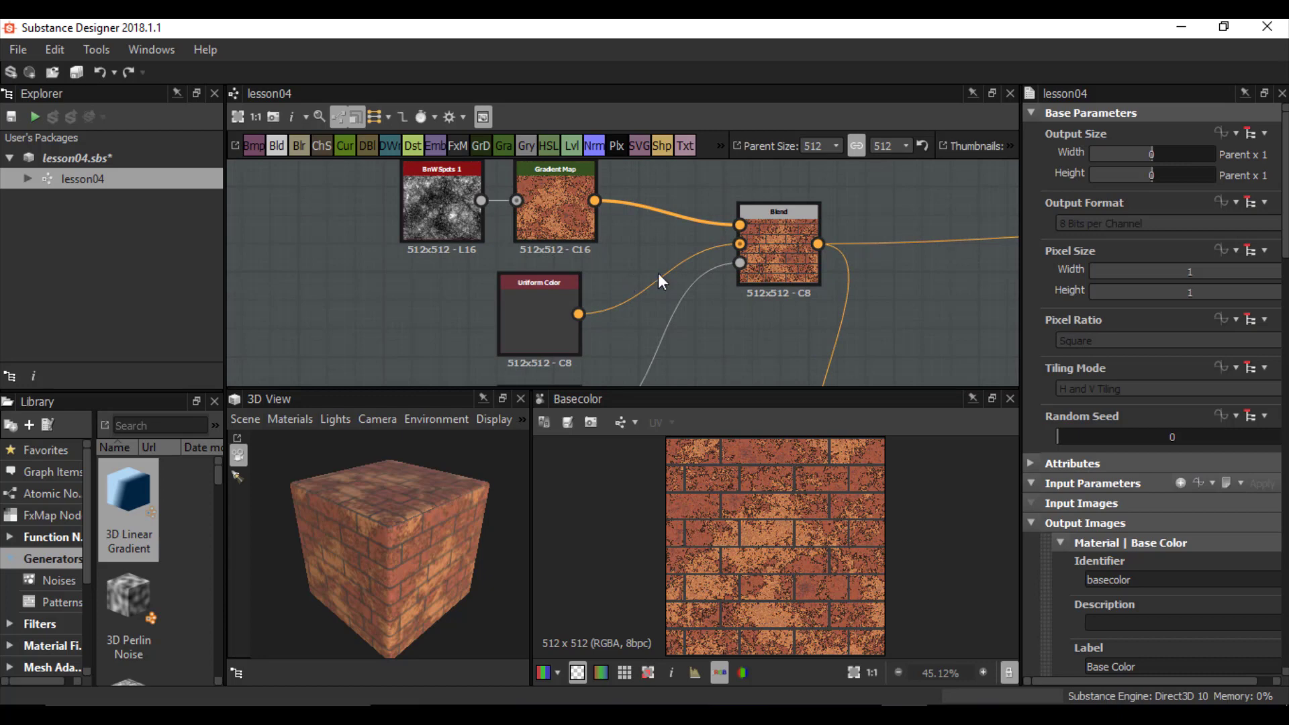
pyautogui.scroll(-1, 691, 249)
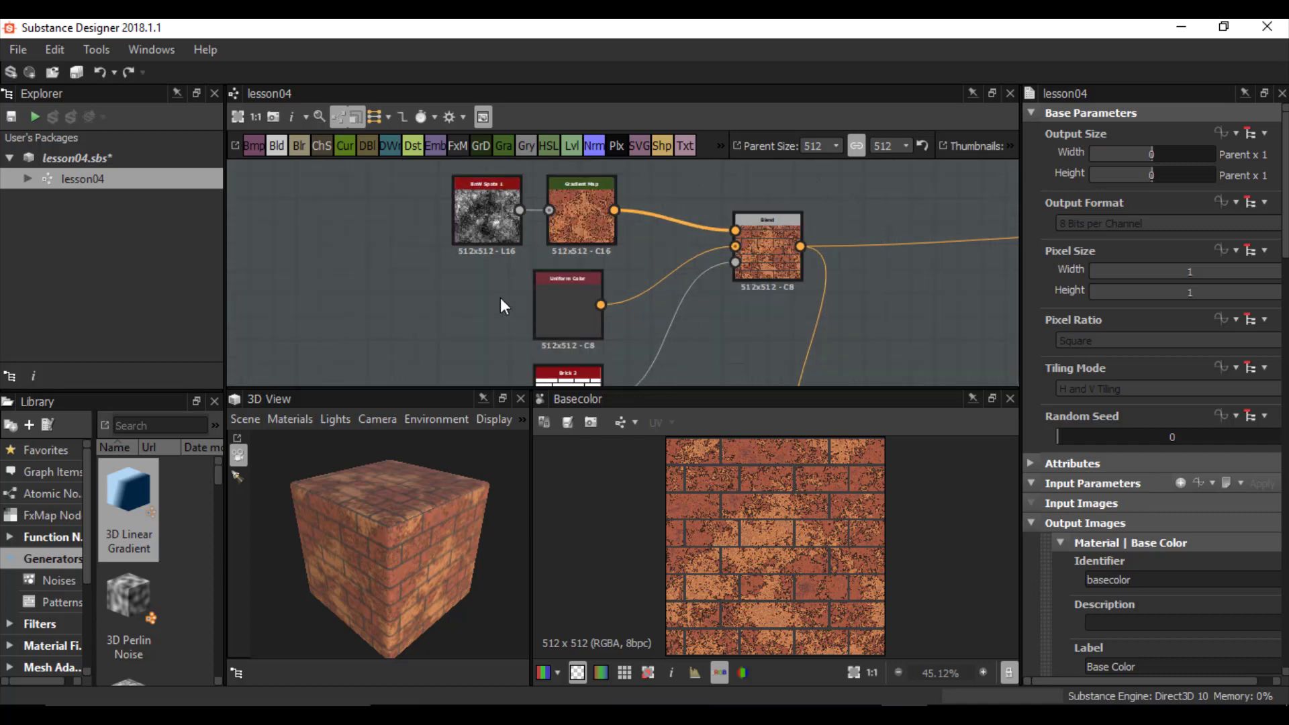
pyautogui.scroll(1, 511, 258)
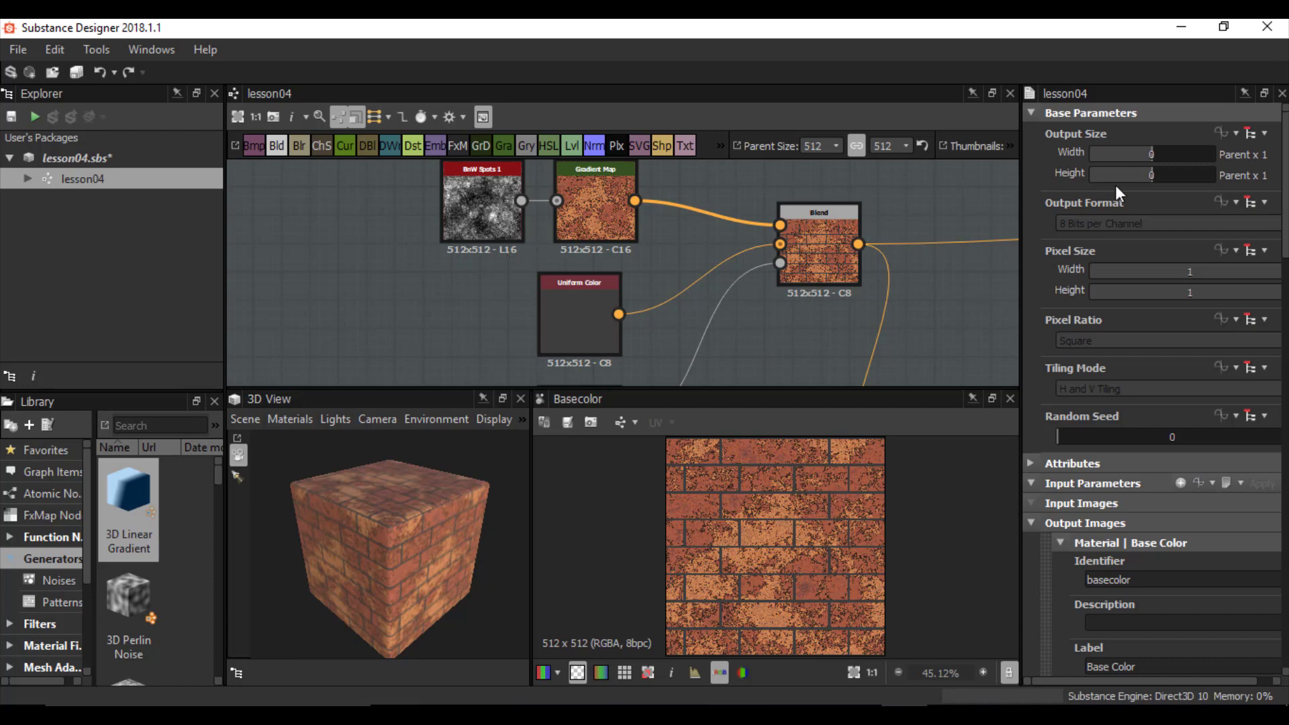
pyautogui.moveTo(1150, 155)
pyautogui.mouseDown()
pyautogui.moveTo(1164, 154)
pyautogui.moveTo(1161, 175)
pyautogui.mouseUp()
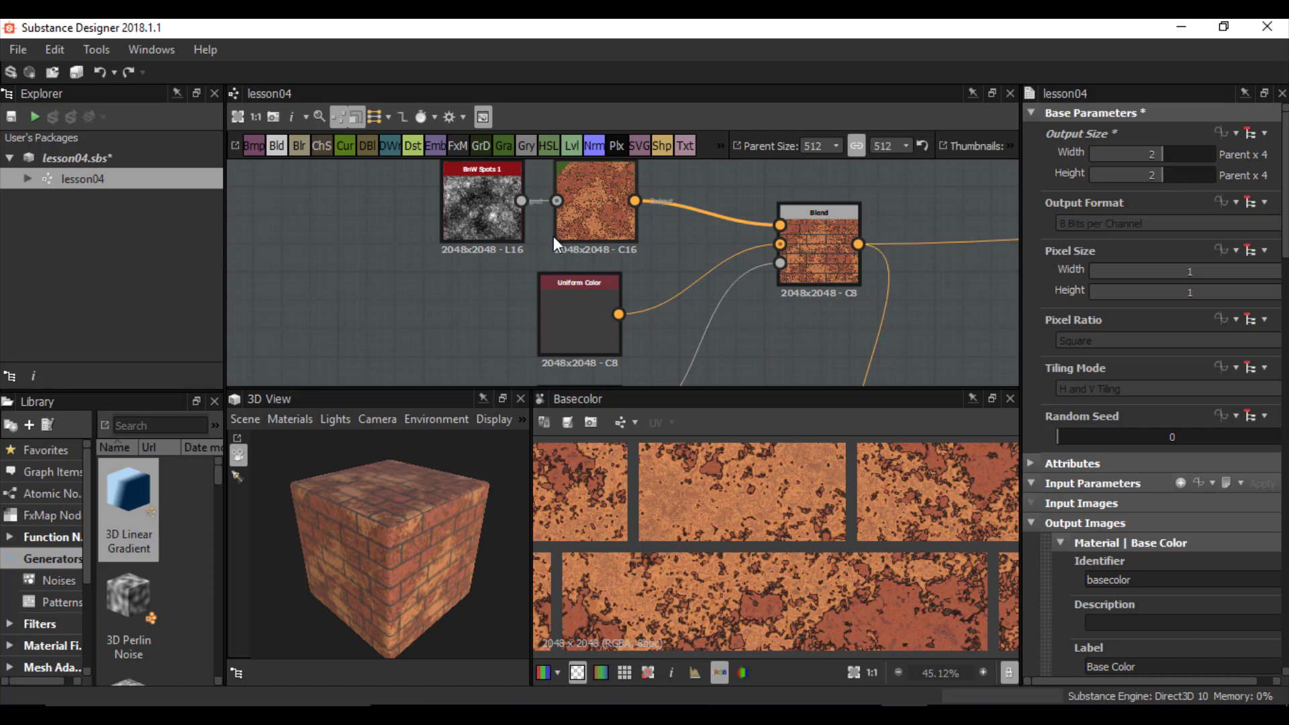
pyautogui.moveTo(554, 238)
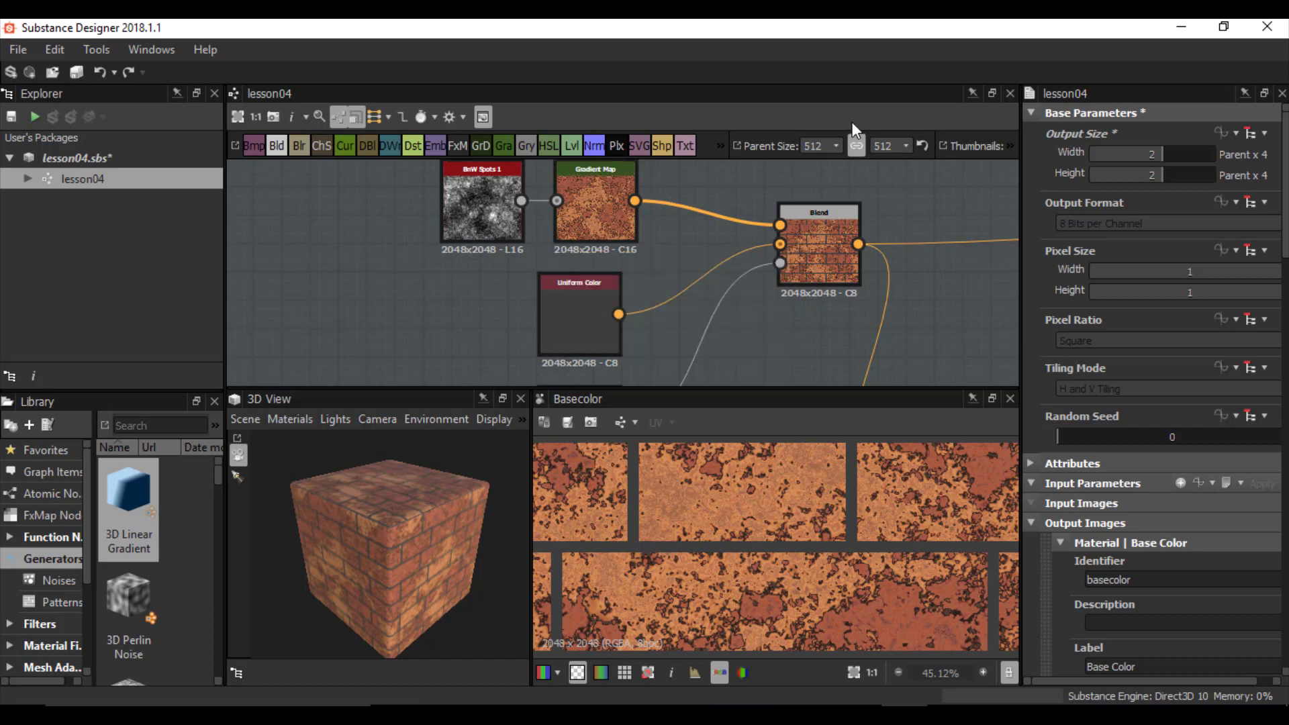
pyautogui.moveTo(1162, 156); pyautogui.dragTo(1153, 172)
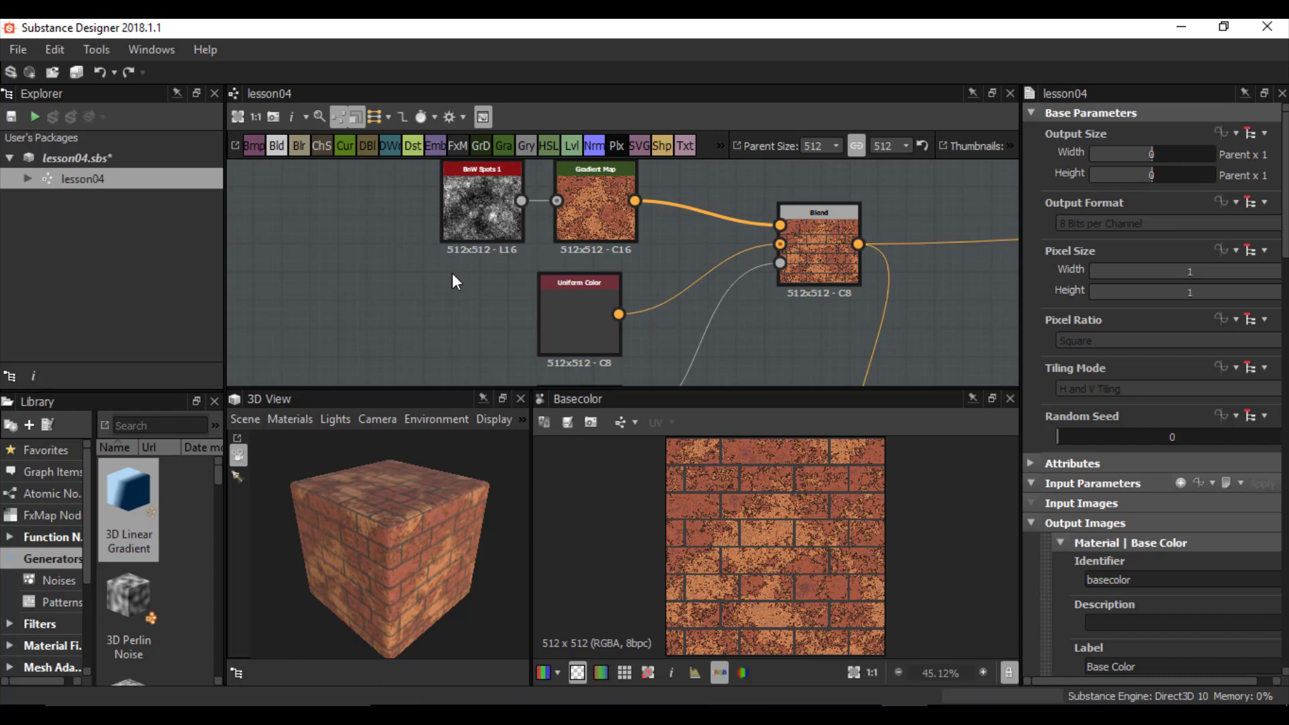
pyautogui.scroll(1, 444, 278)
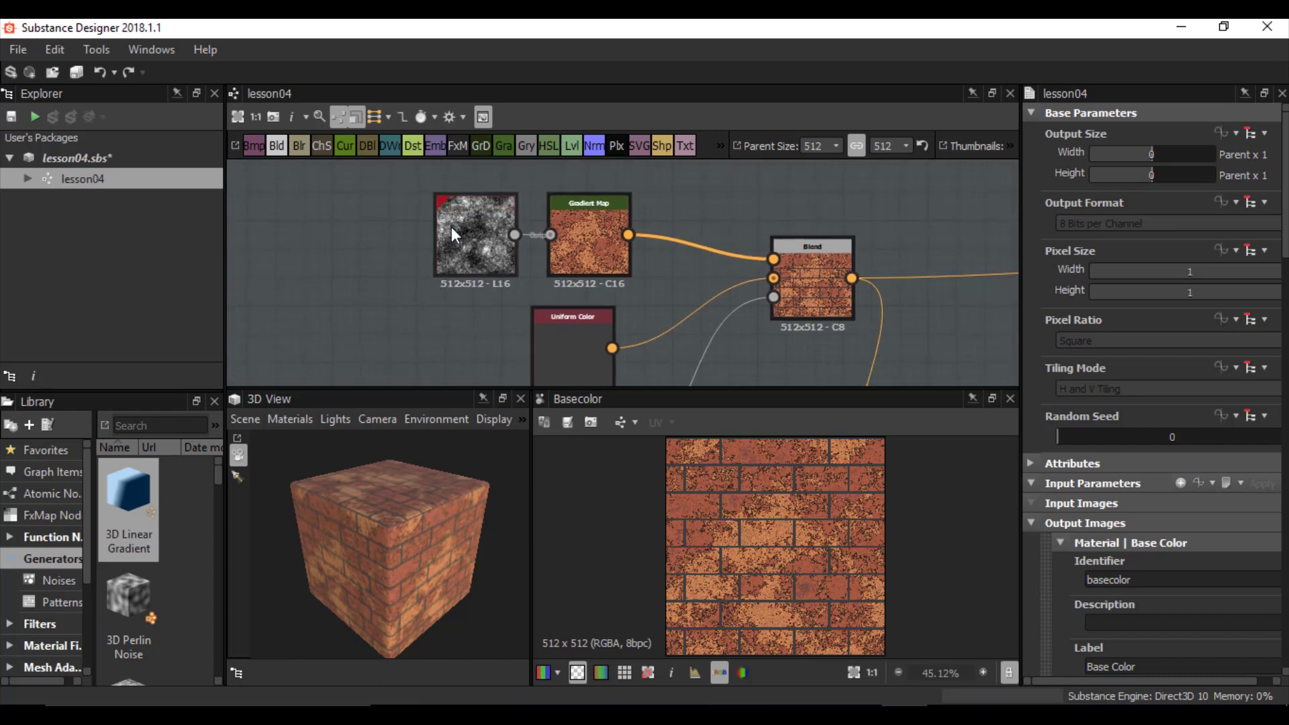
pyautogui.scroll(2, 470, 241)
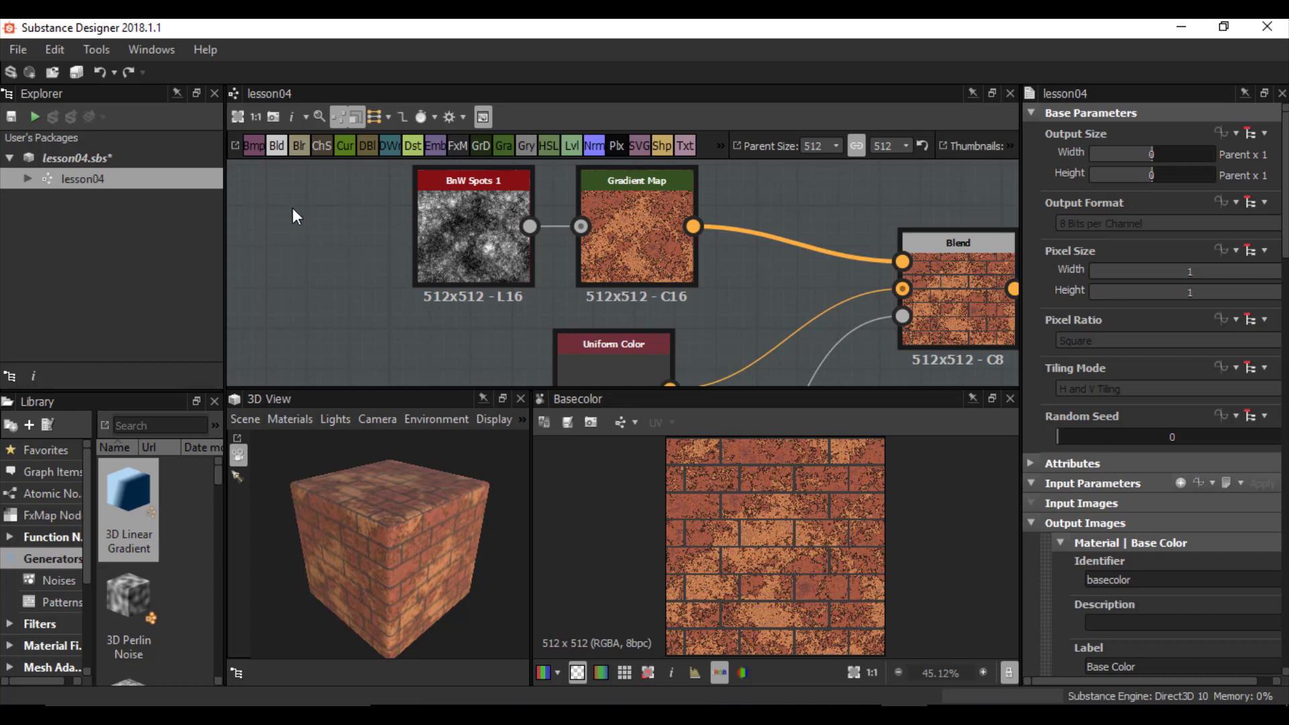
# Step: Set the graph's parent size to 2048 and bring the output nodes into view
pyautogui.click(823, 146)
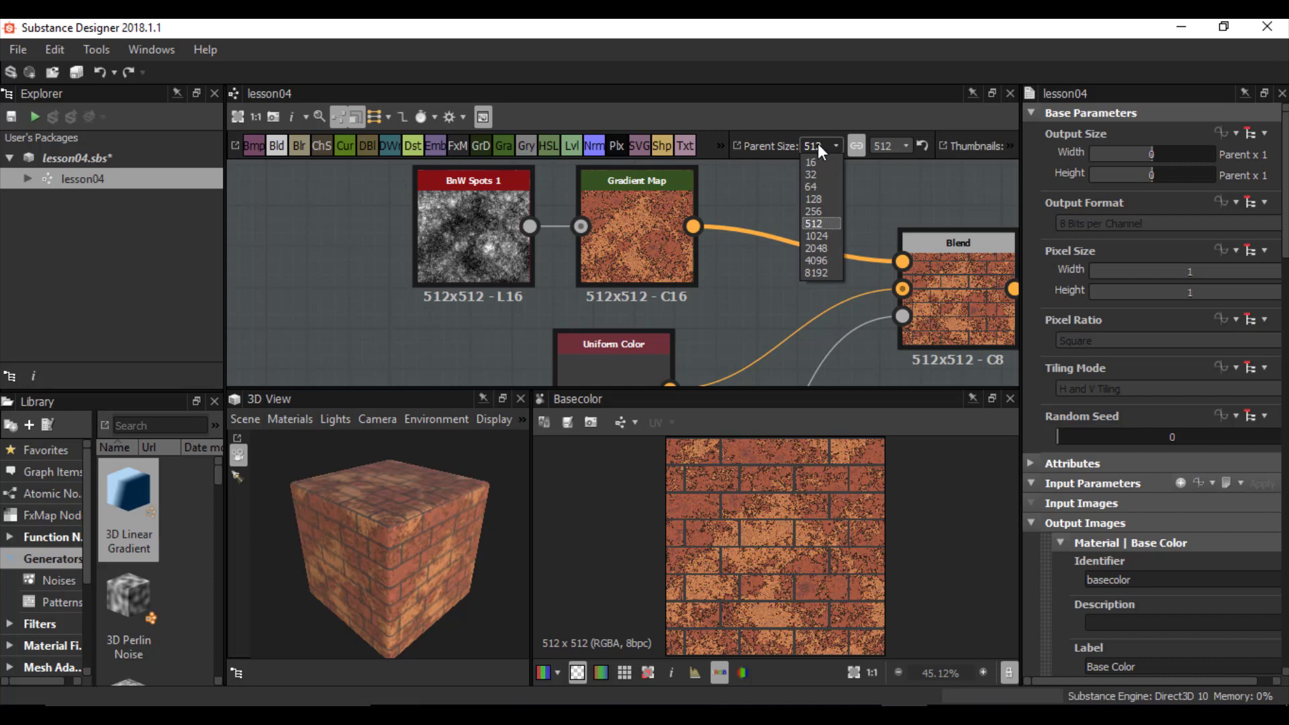
pyautogui.click(811, 249)
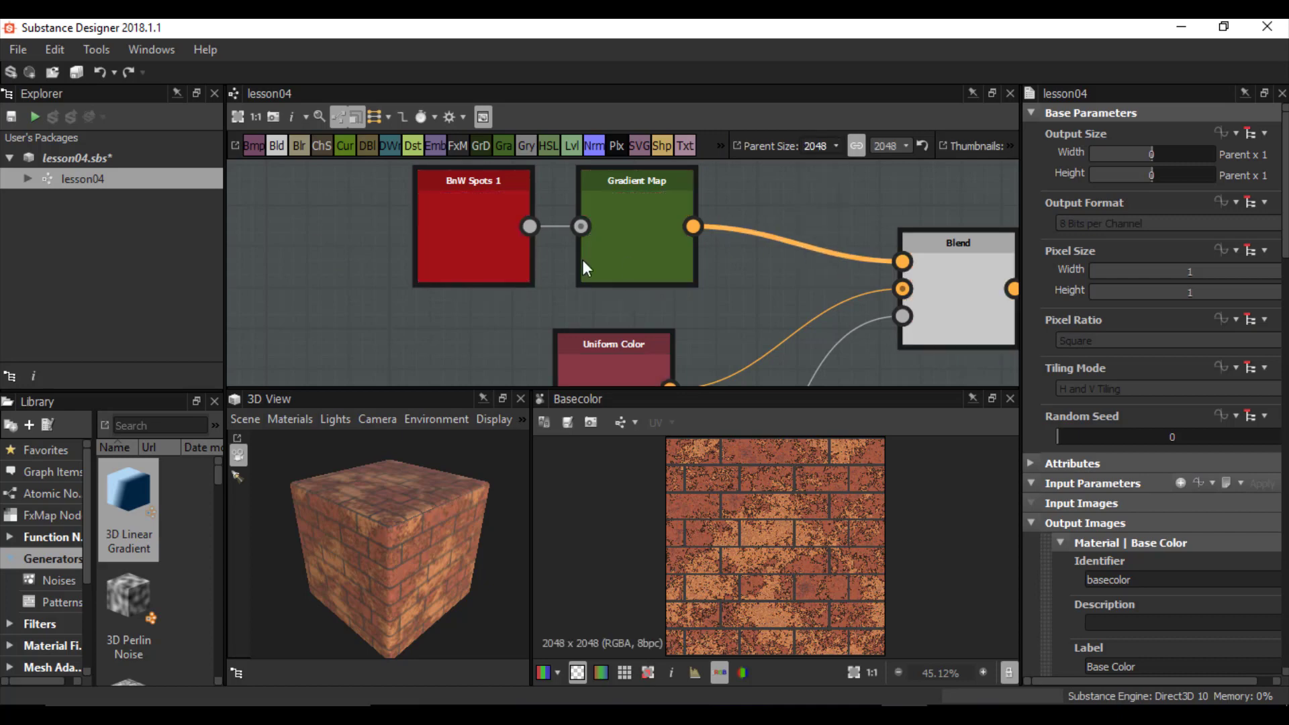
pyautogui.scroll(-2, 622, 277)
pyautogui.moveTo(834, 357); pyautogui.dragTo(858, 383, button='middle')
pyautogui.scroll(3, 561, 251)
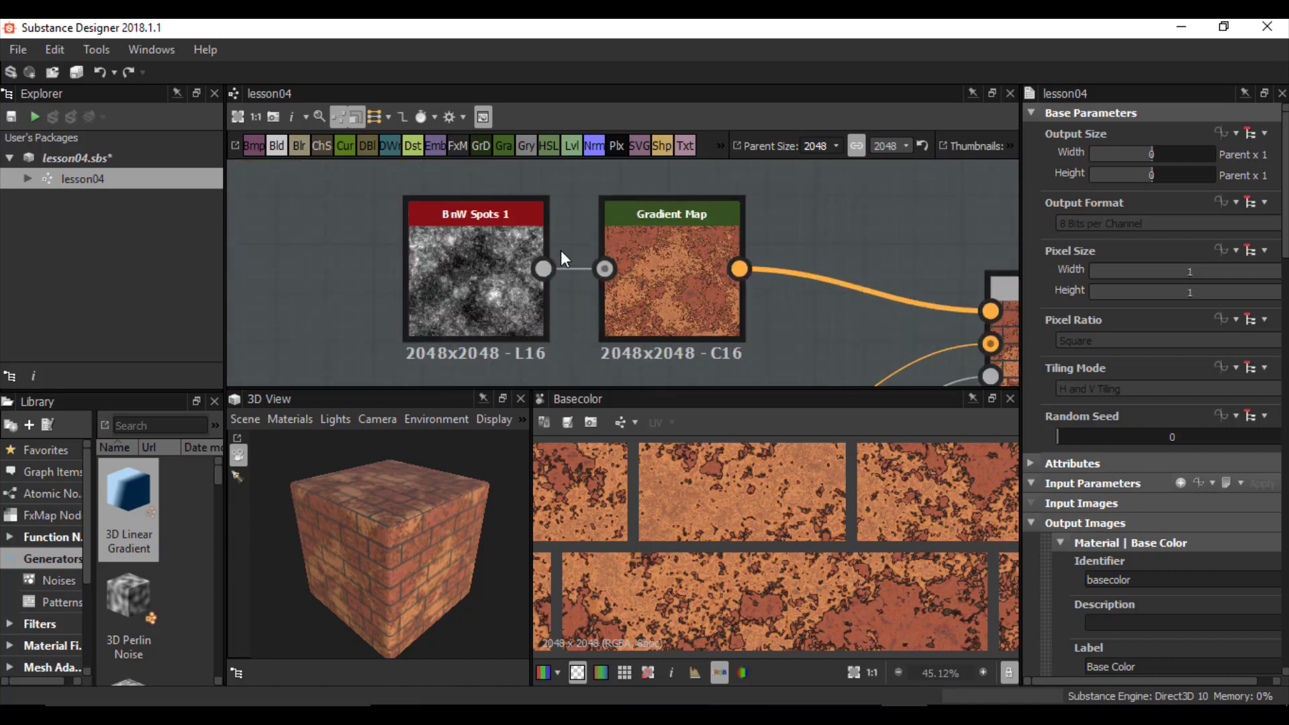
pyautogui.scroll(2, 605, 268)
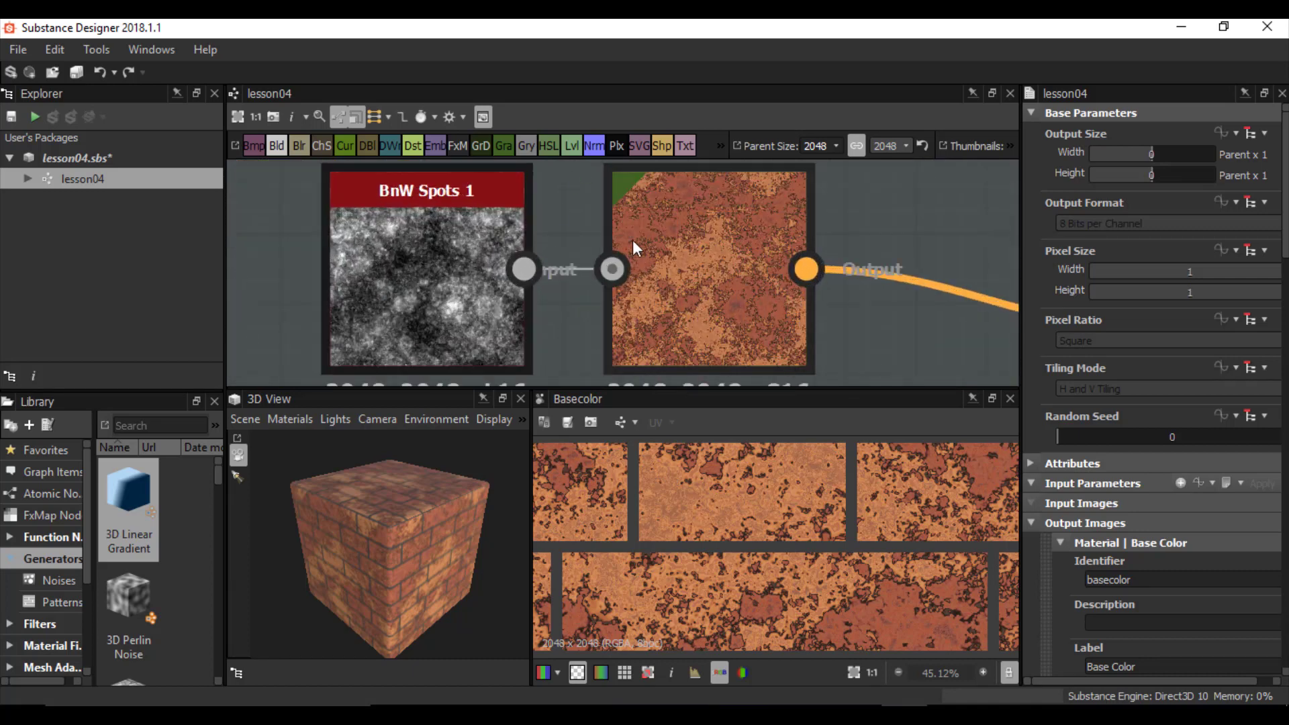
pyautogui.scroll(-3, 633, 240)
# Step: Change the graph's parent size to 256
pyautogui.click(829, 146)
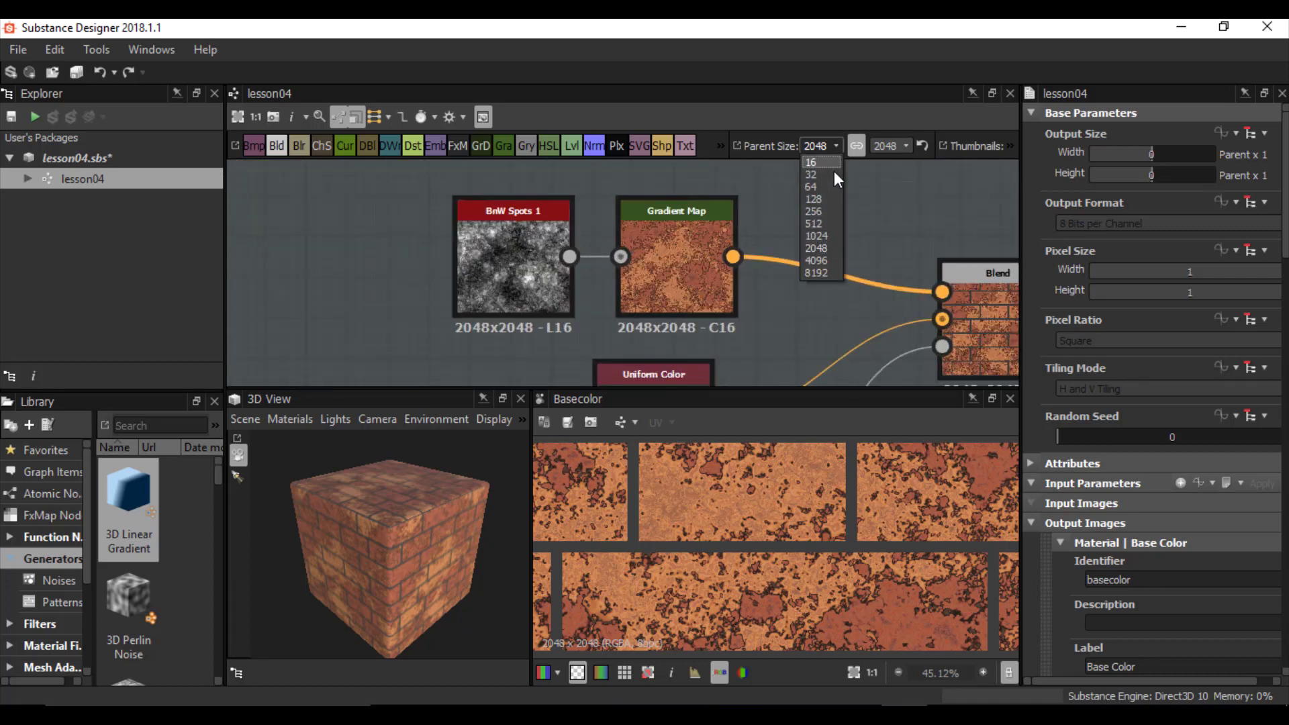
pyautogui.click(817, 210)
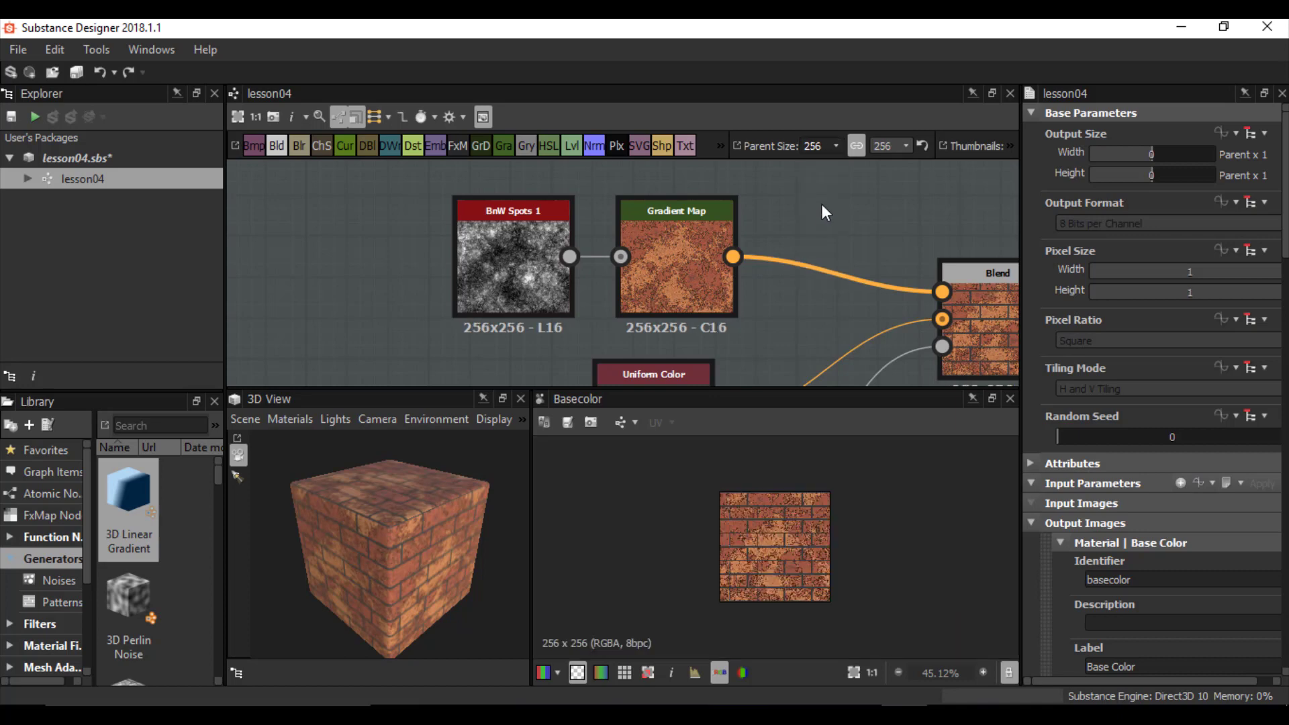
pyautogui.click(828, 144)
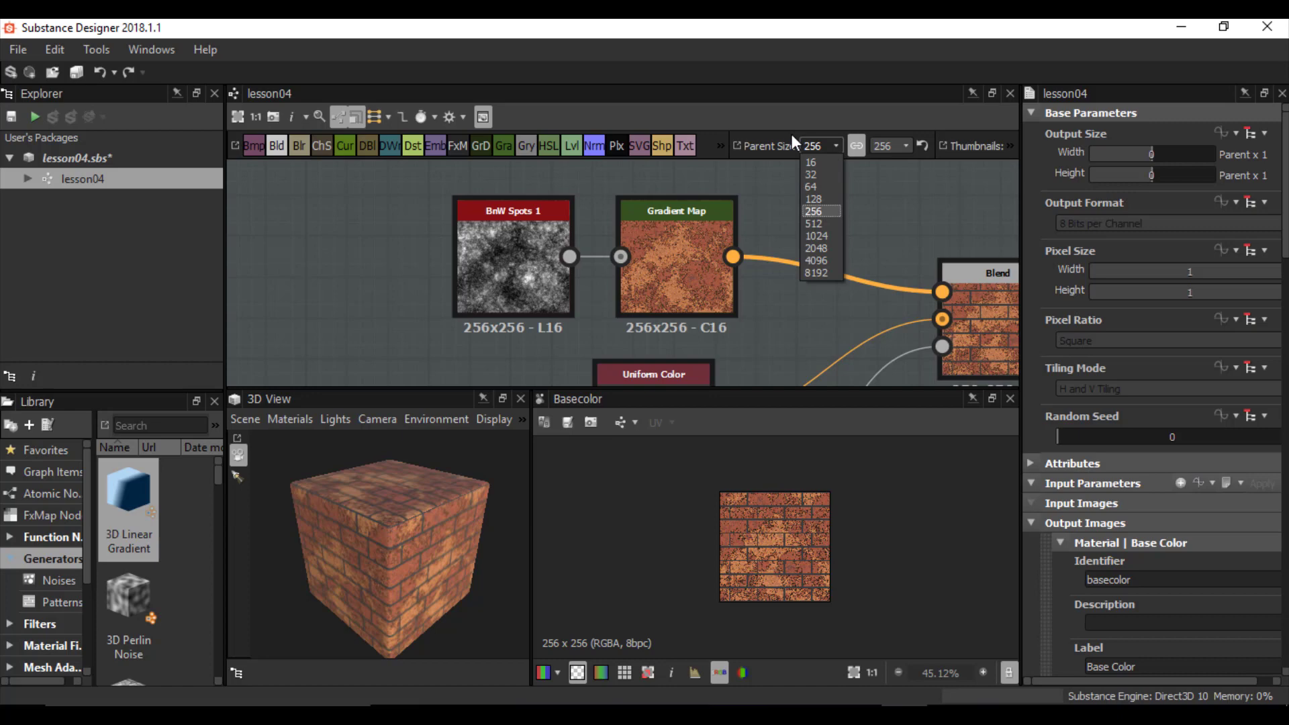
# Step: Set the parent size back to 2048 and zoom around the Uniform Color node
pyautogui.click(820, 247)
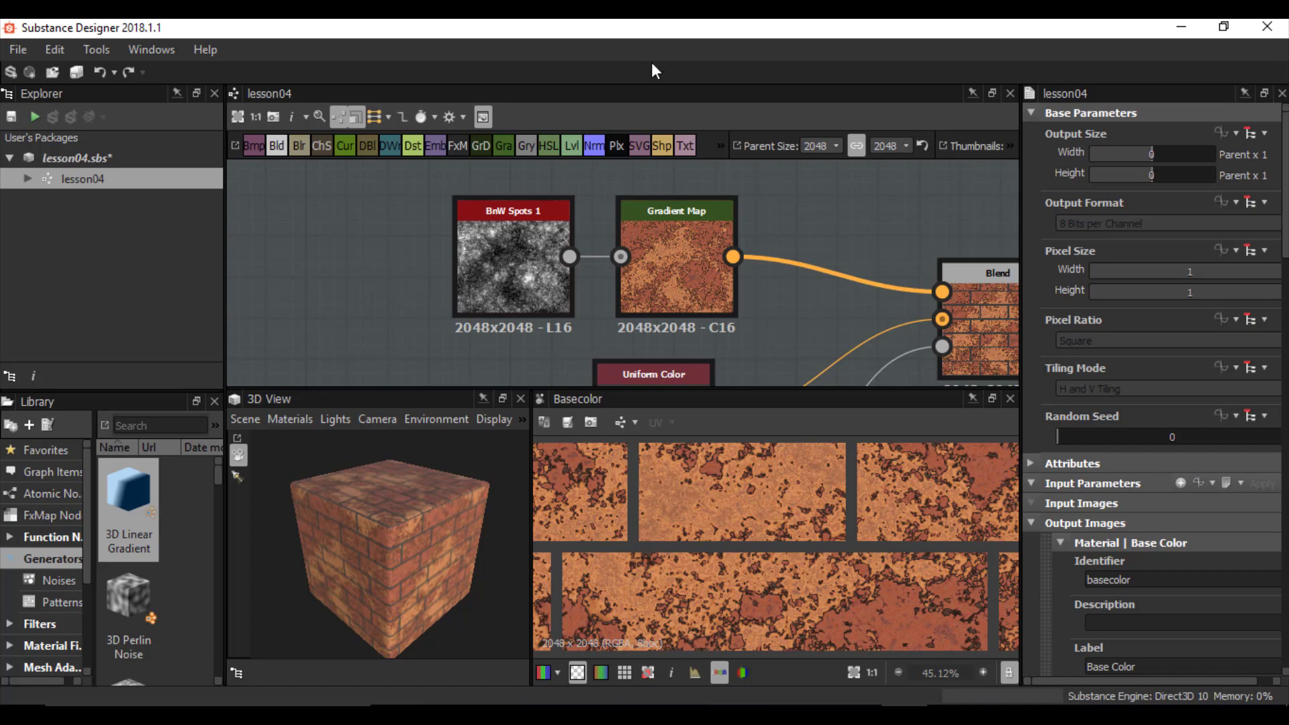
pyautogui.scroll(-1, 578, 224)
pyautogui.scroll(-2, 578, 225)
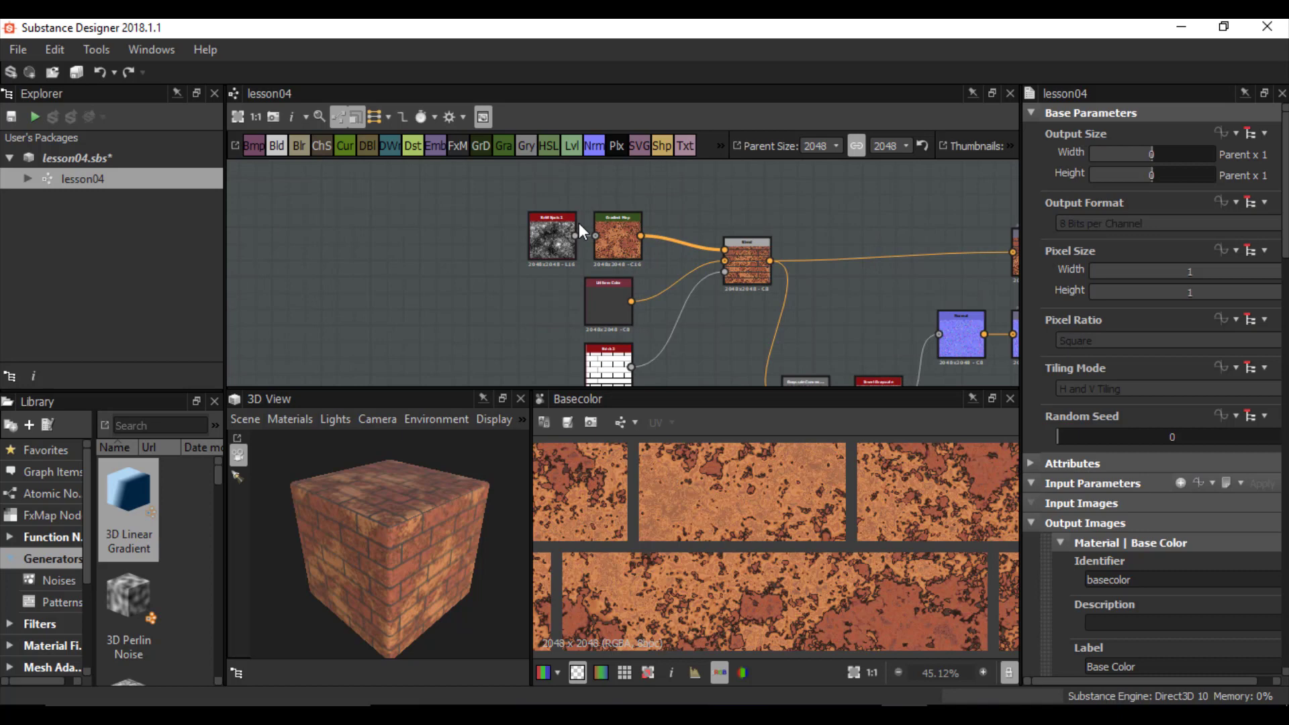
pyautogui.scroll(3, 610, 294)
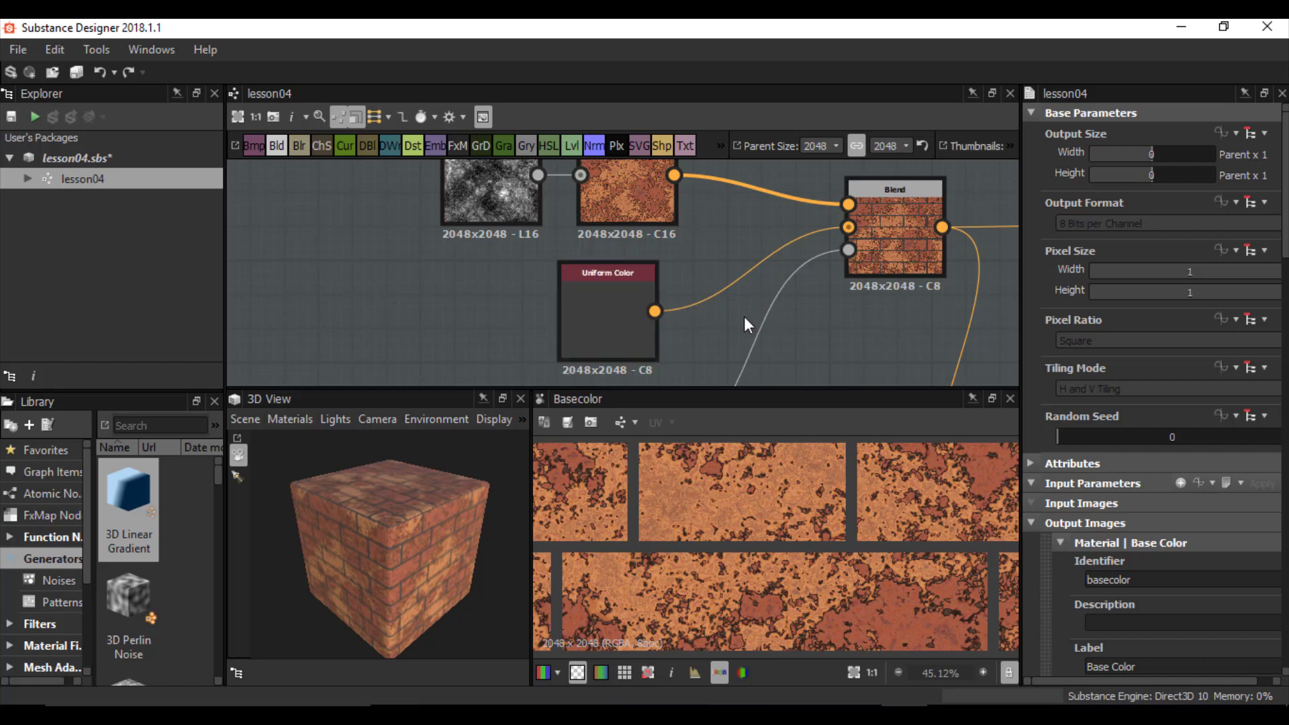
# Step: Give the Uniform Color node an absolute output size with 32 px width
pyautogui.scroll(1, 671, 302)
pyautogui.moveTo(602, 339); pyautogui.dragTo(568, 312, button='middle')
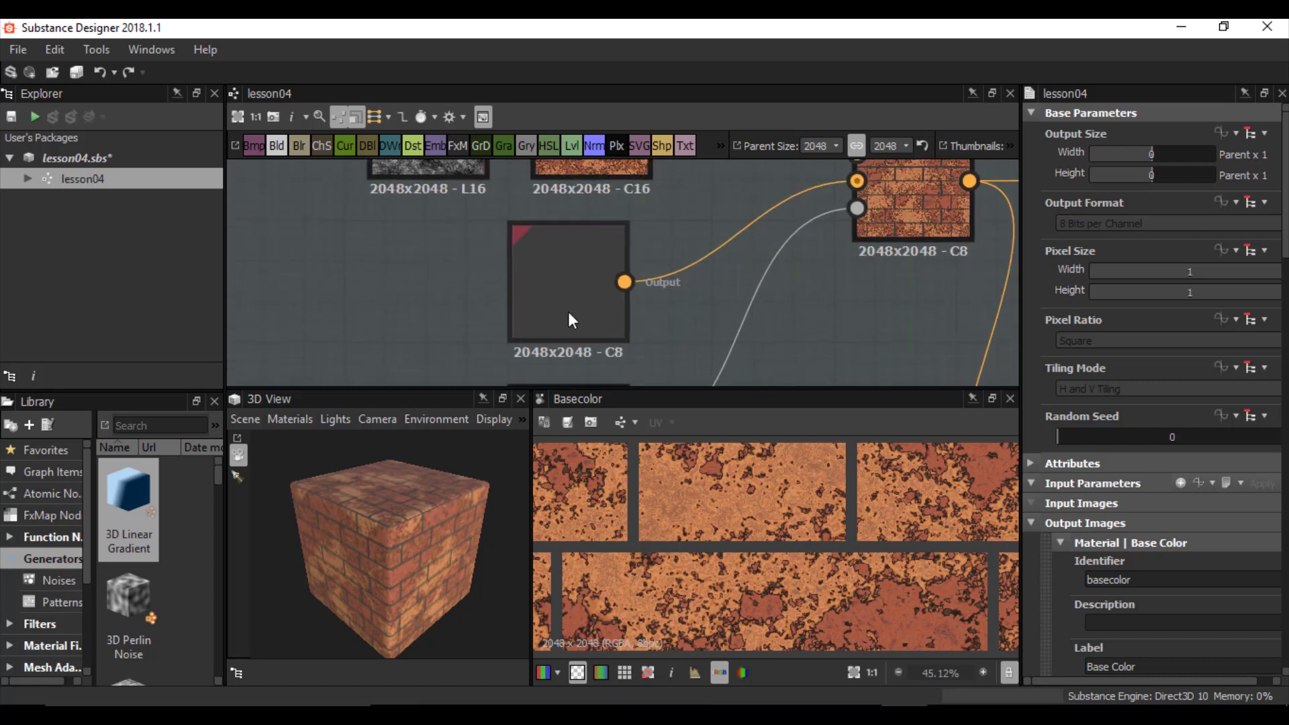
pyautogui.click(547, 275)
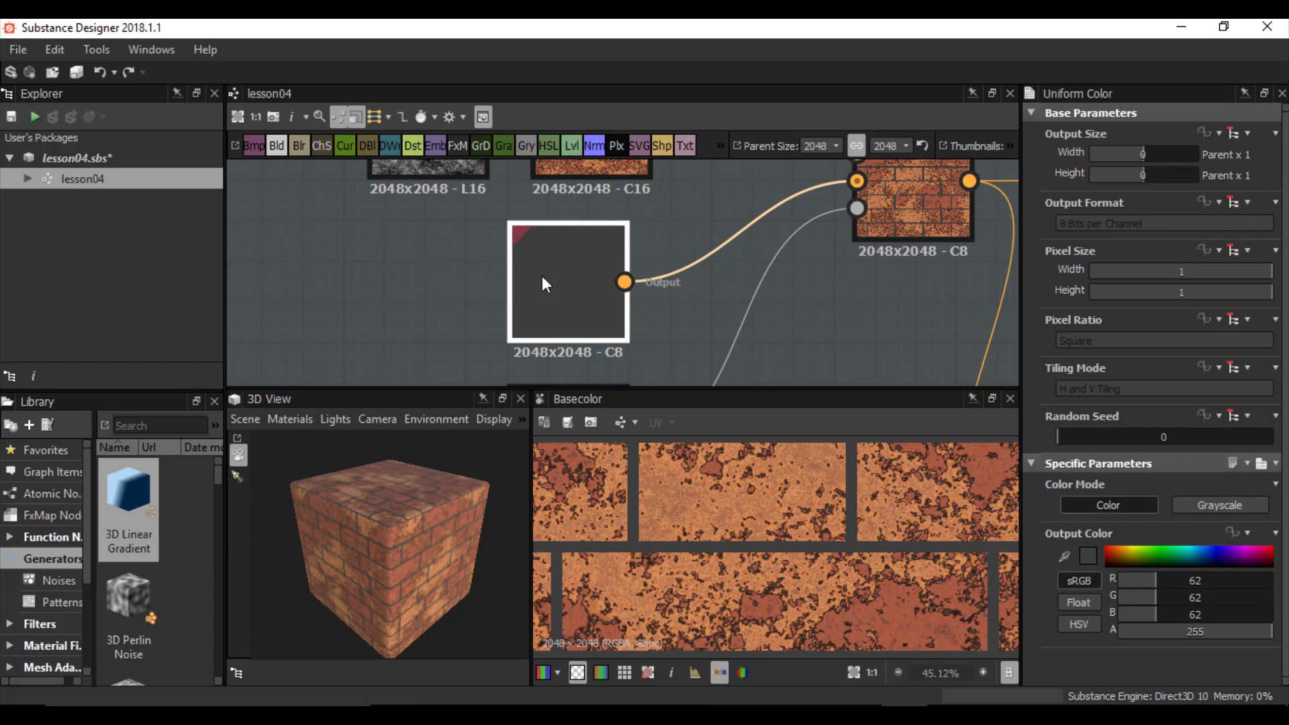
pyautogui.click(1233, 133)
pyautogui.click(1212, 173)
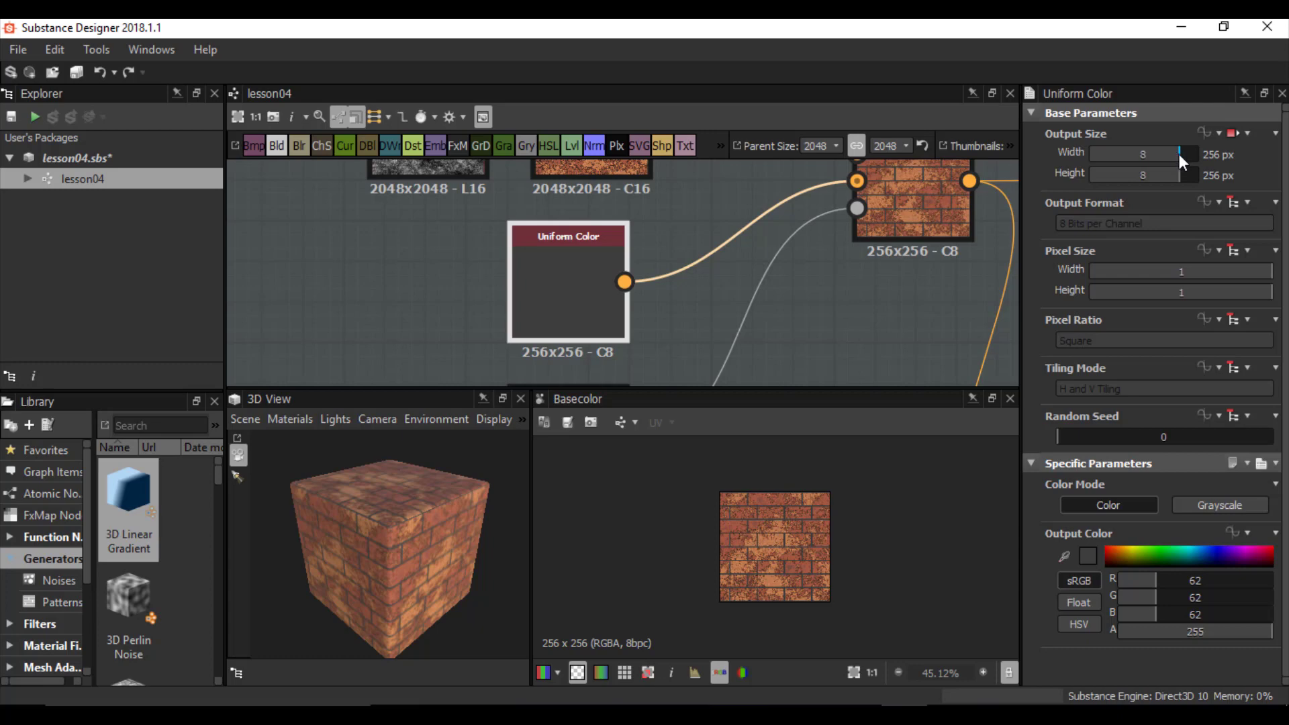
pyautogui.moveTo(1175, 154)
pyautogui.mouseDown()
pyautogui.moveTo(1162, 156)
pyautogui.moveTo(1165, 176)
pyautogui.mouseUp()
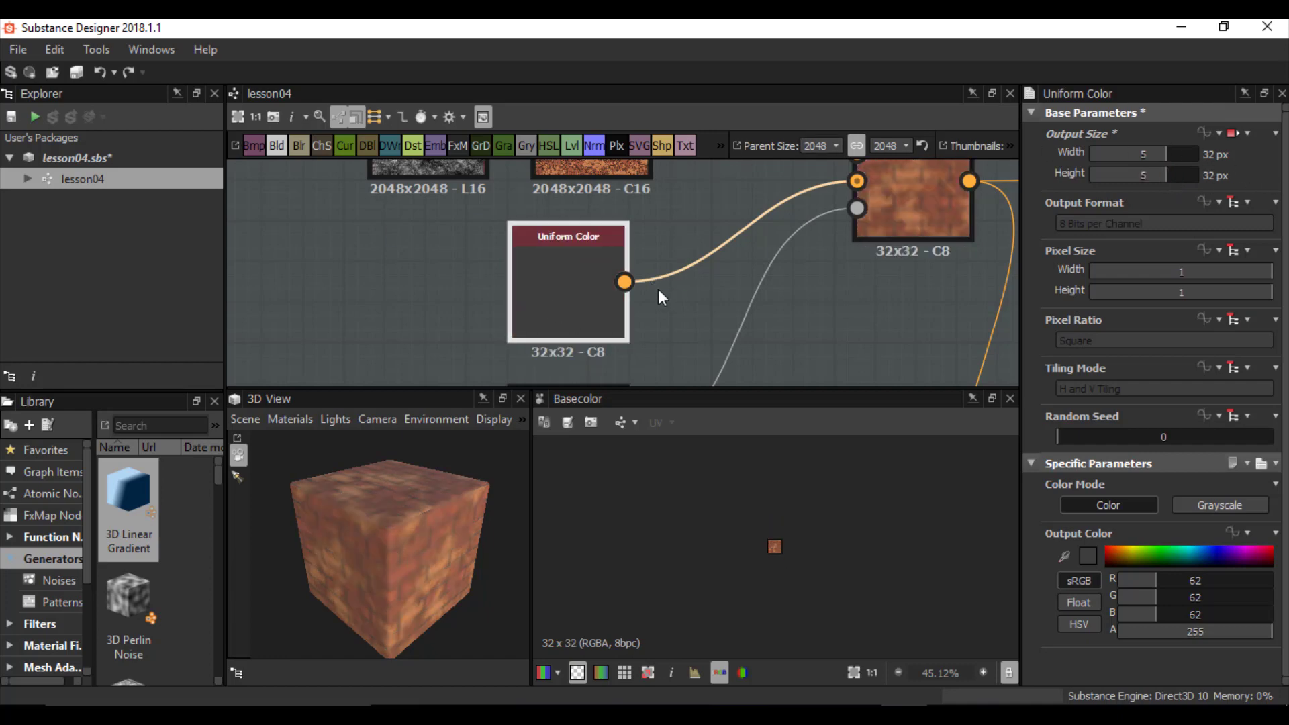
pyautogui.moveTo(598, 284); pyautogui.dragTo(484, 286, button='middle')
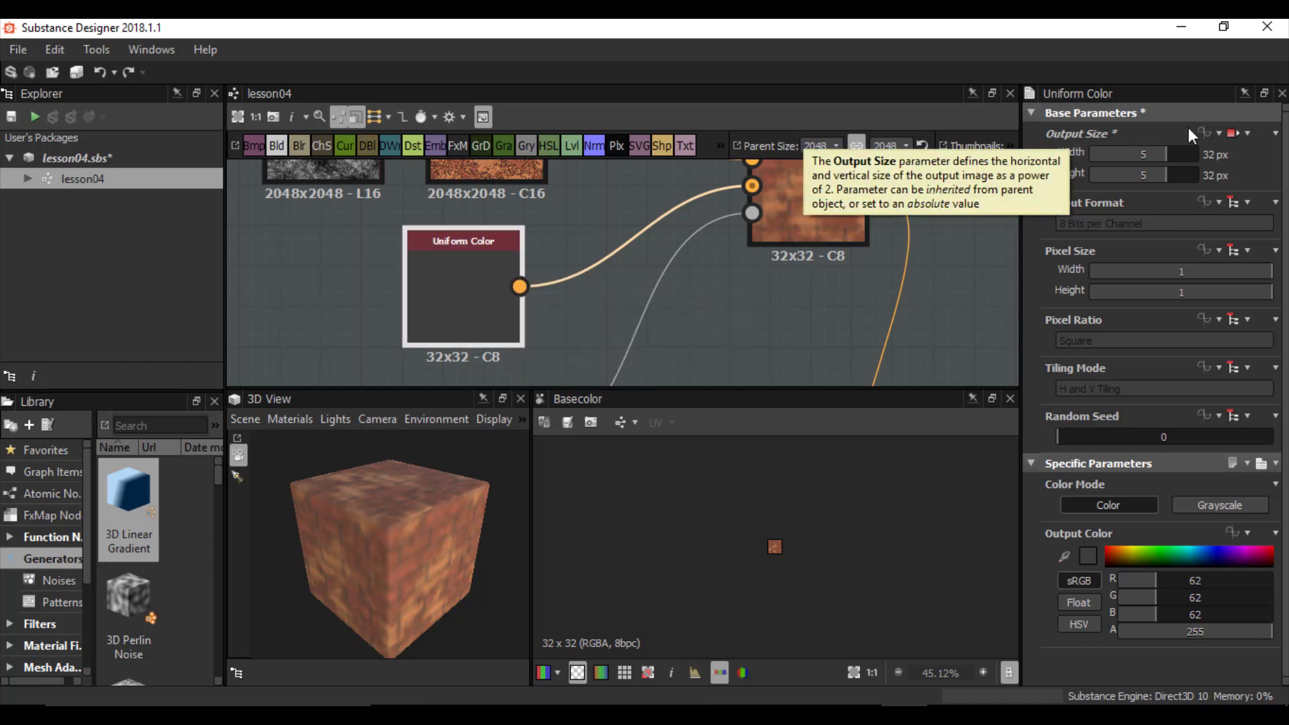
pyautogui.click(1239, 133)
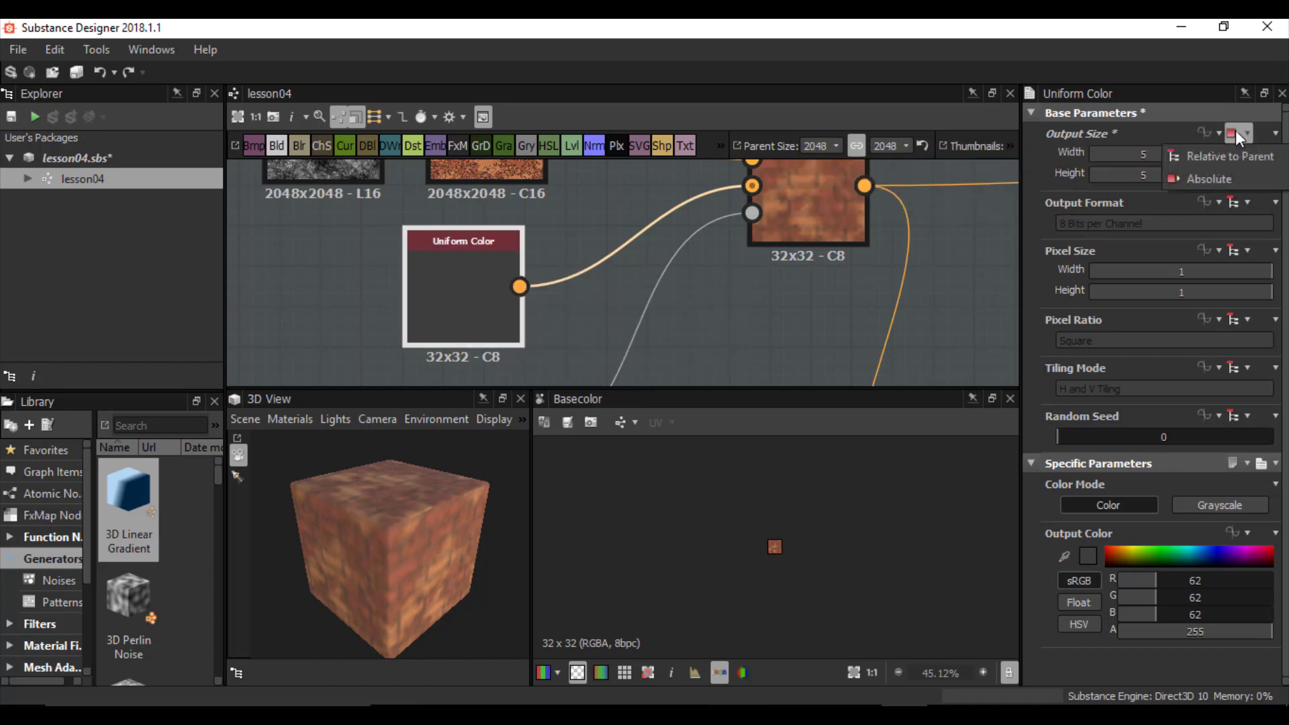
pyautogui.click(1073, 148)
pyautogui.moveTo(564, 248); pyautogui.dragTo(382, 302, button='middle')
pyautogui.scroll(-2, 437, 289)
pyautogui.scroll(1, 474, 278)
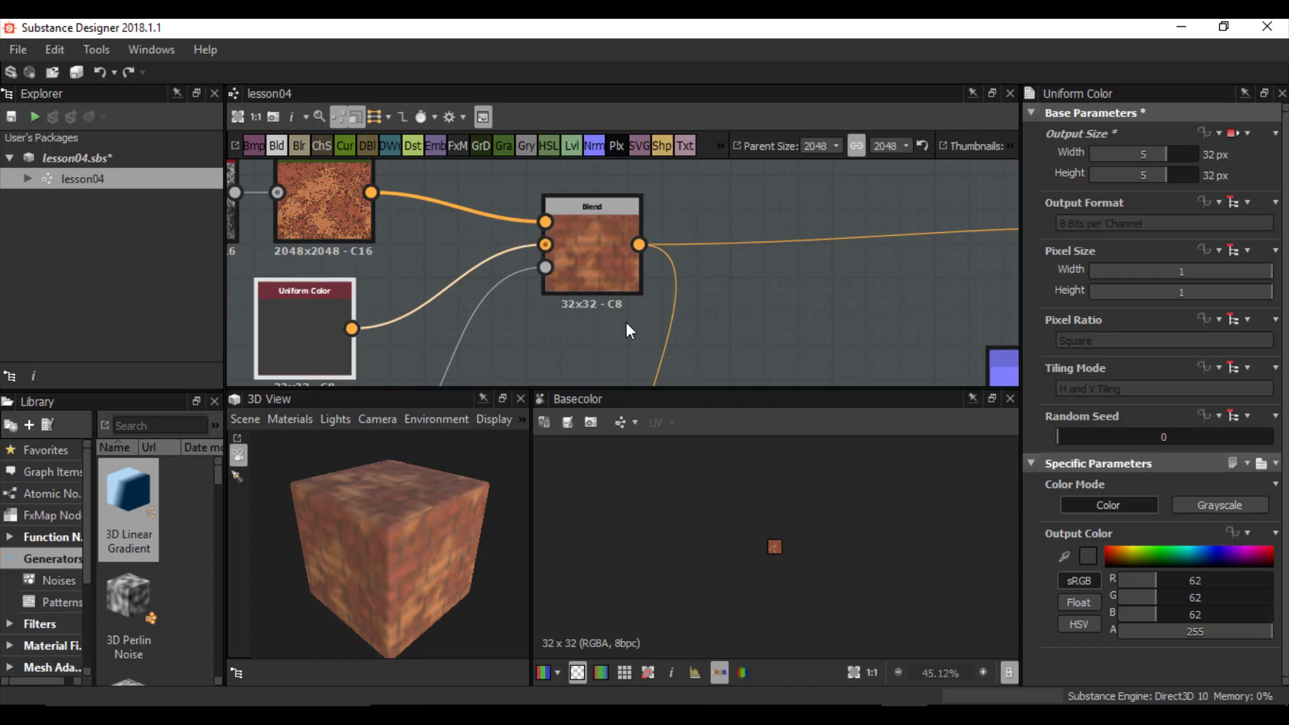
pyautogui.press('f')
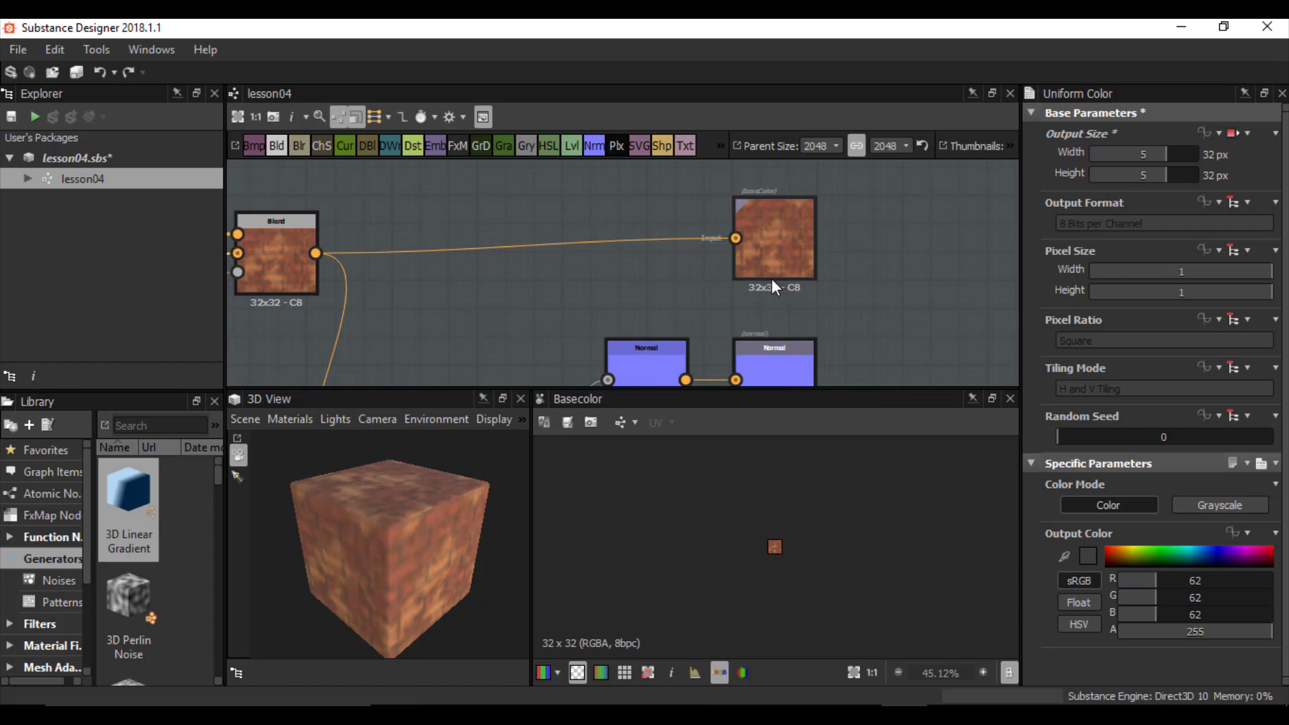
pyautogui.moveTo(274, 280); pyautogui.dragTo(648, 222, button='middle')
pyautogui.scroll(2, 526, 272)
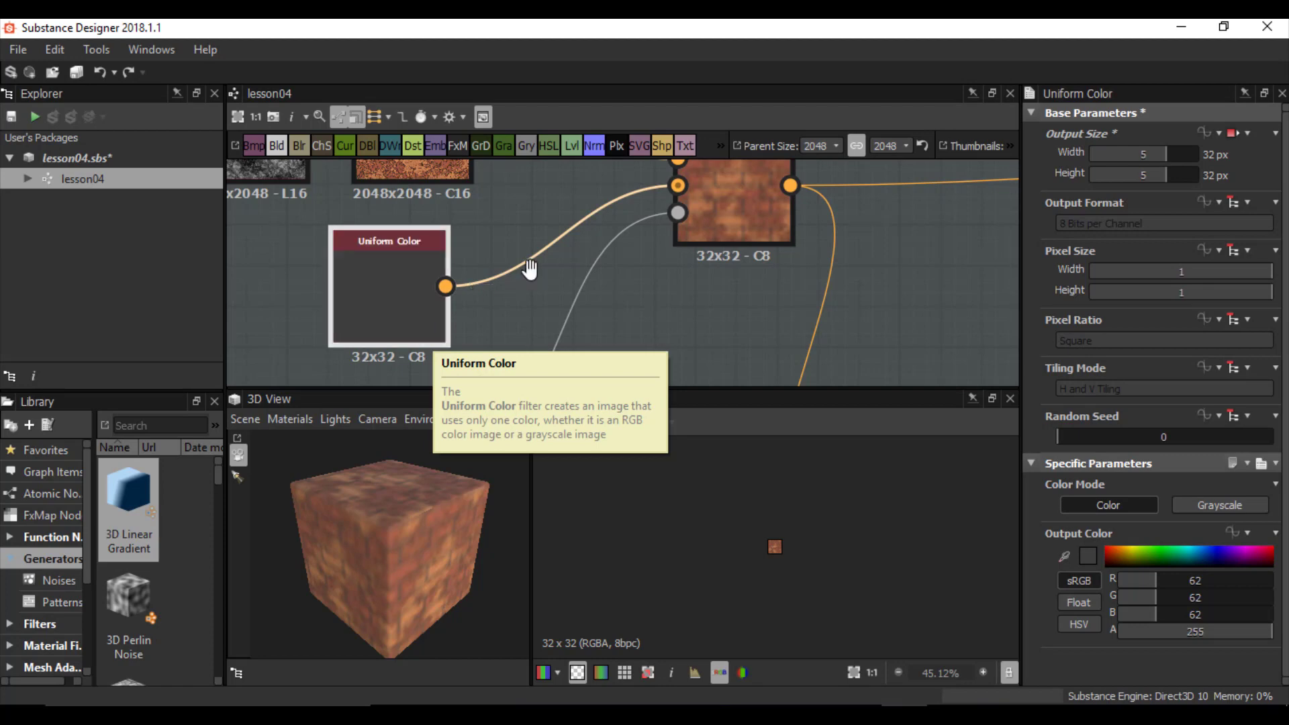
# Step: Select the Blend node and check its output size inheritance, leaving it relative to input
pyautogui.moveTo(532, 268); pyautogui.dragTo(353, 311, button='middle')
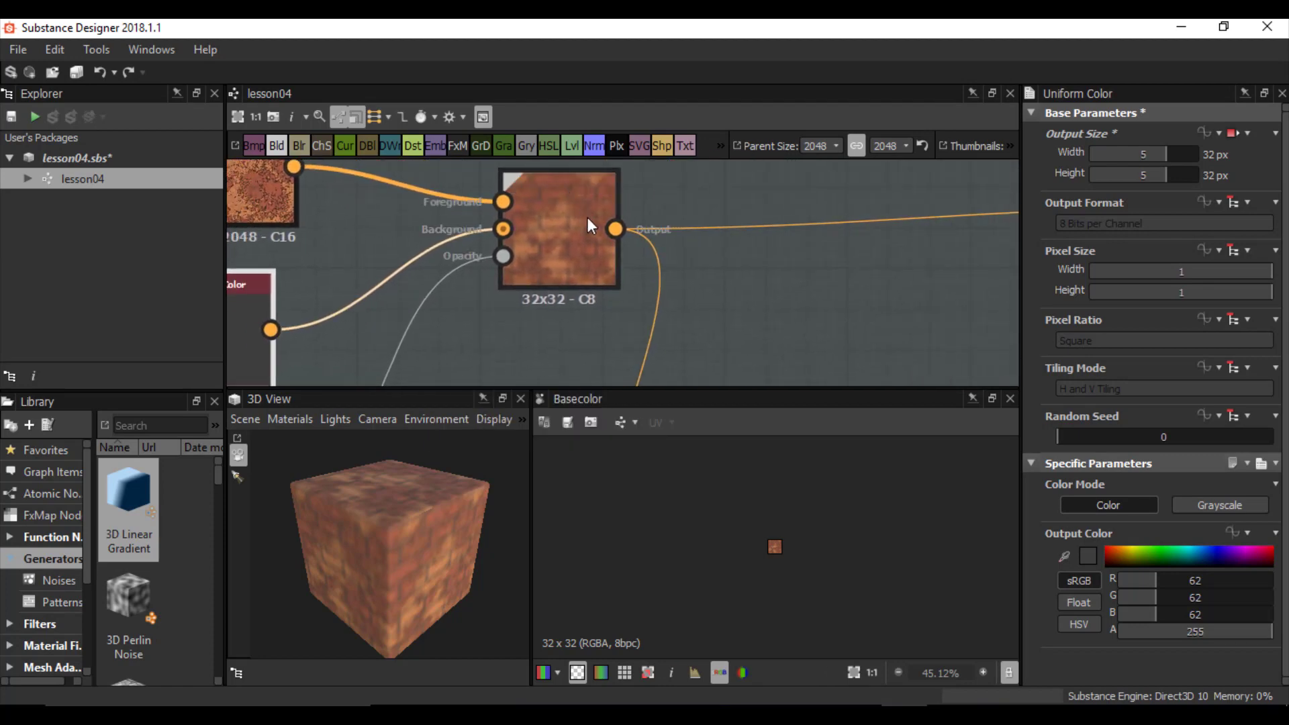
pyautogui.click(560, 242)
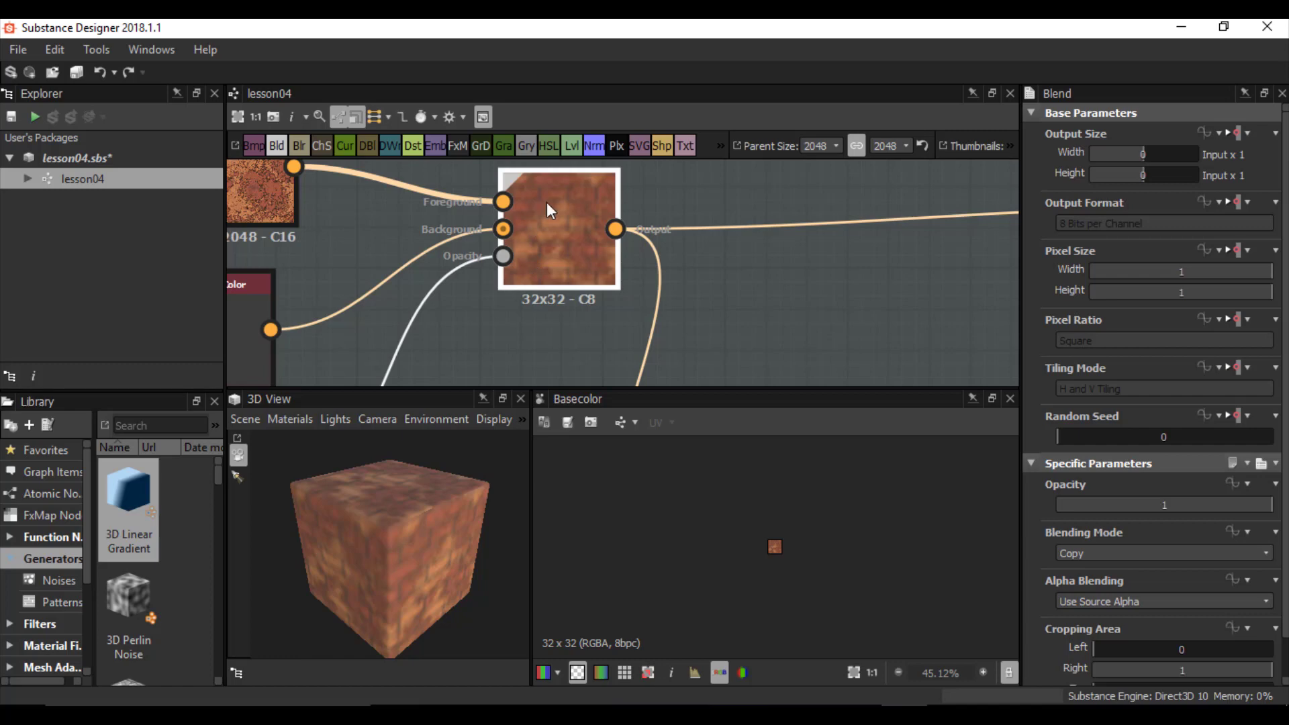
pyautogui.moveTo(541, 218); pyautogui.dragTo(512, 251, button='middle')
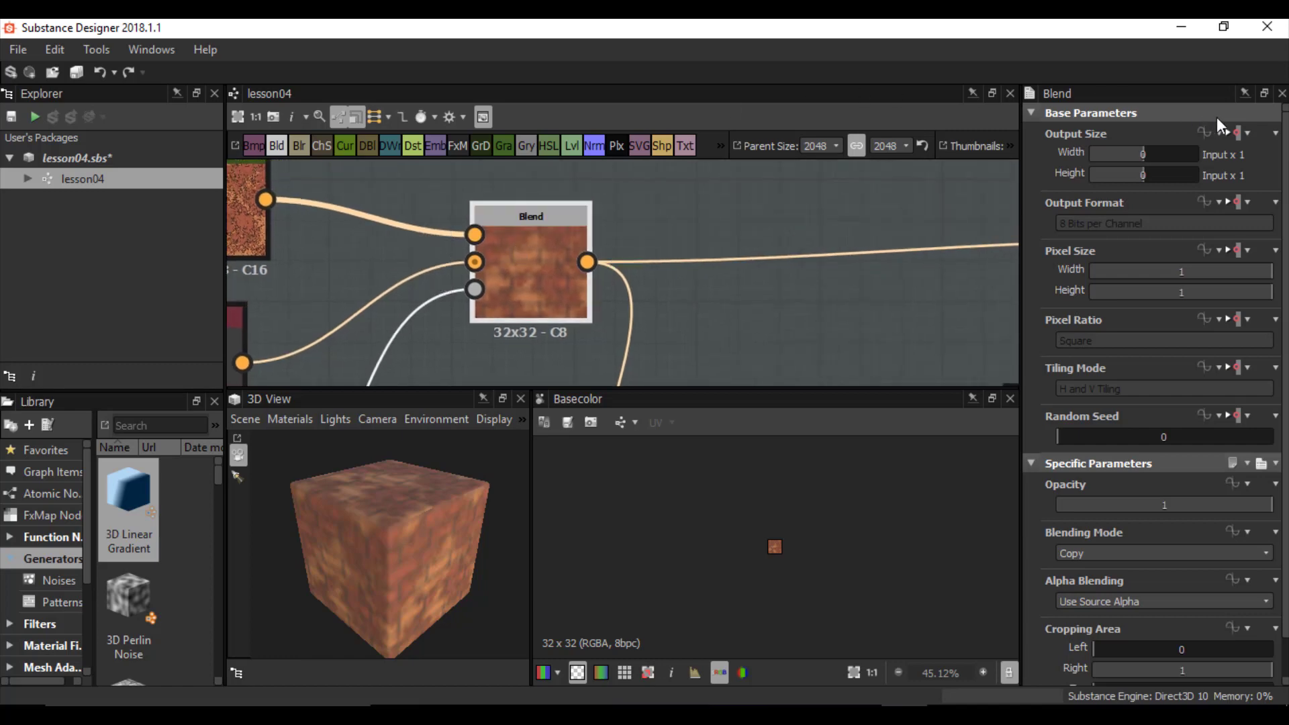
pyautogui.click(1242, 134)
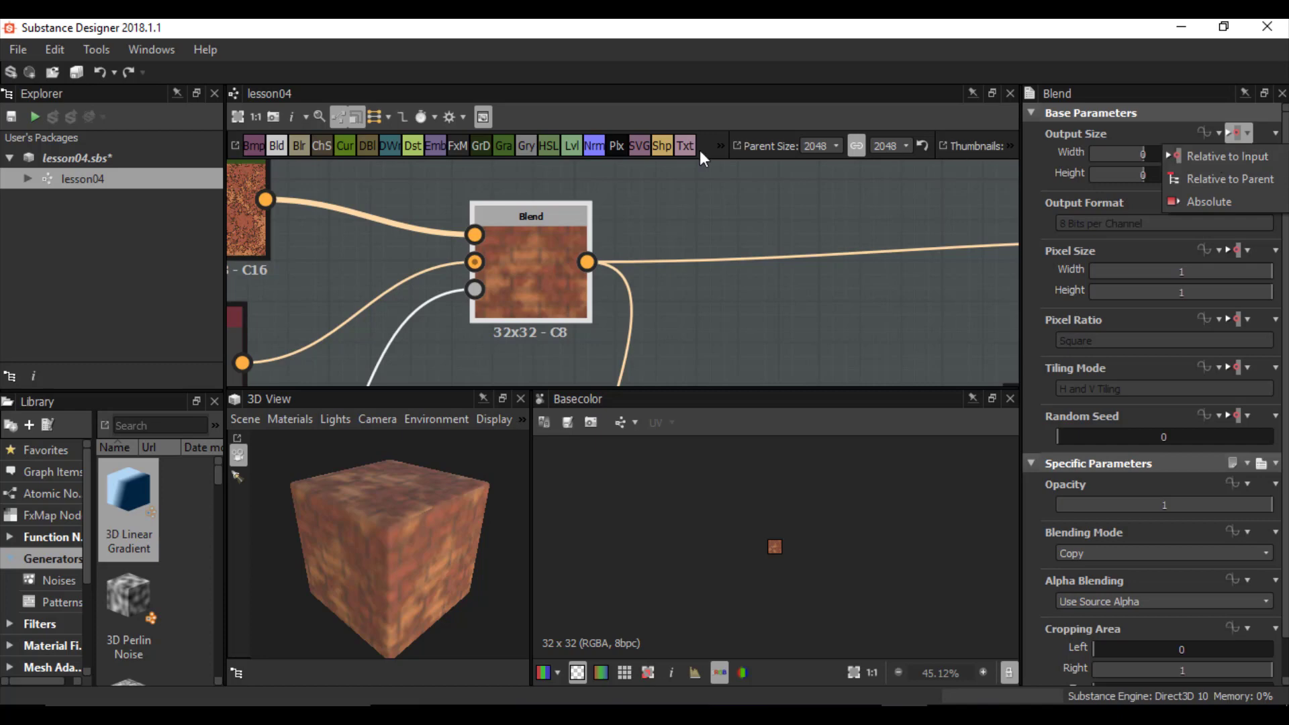
pyautogui.click(534, 225)
pyautogui.moveTo(570, 262); pyautogui.dragTo(789, 231, button='middle')
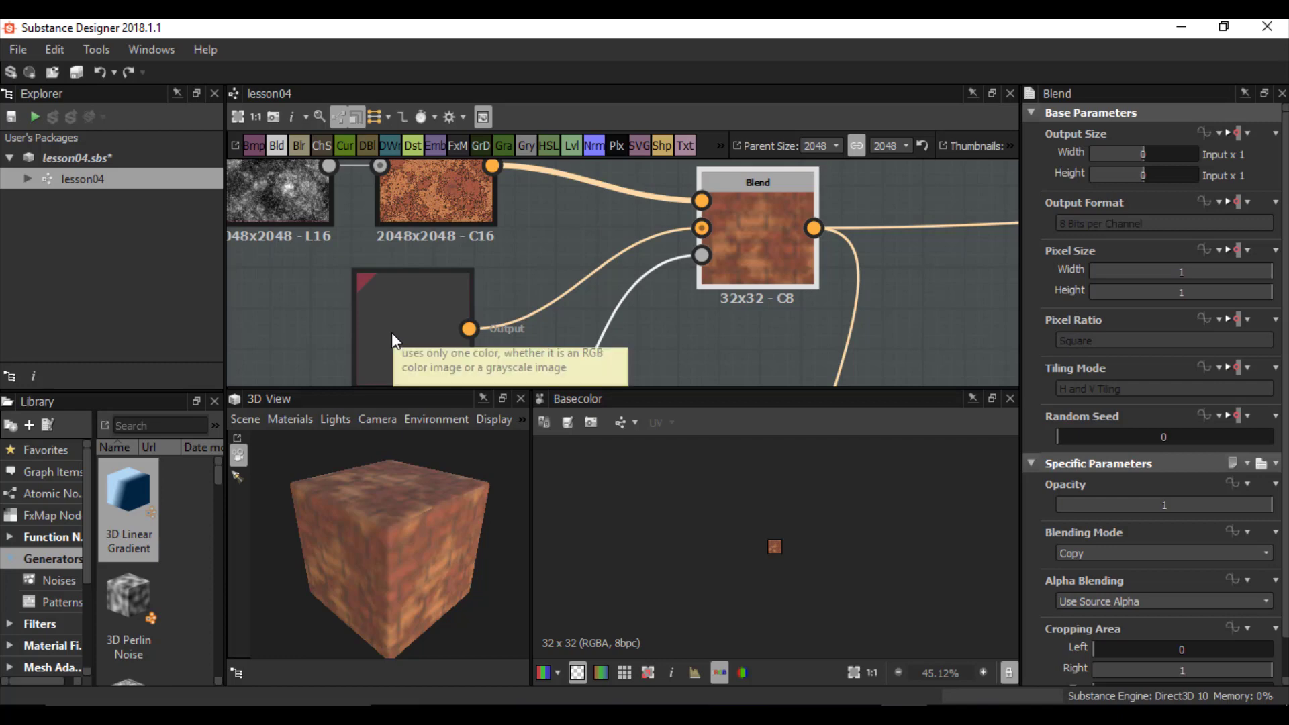
pyautogui.scroll(-2, 396, 341)
pyautogui.moveTo(721, 308); pyautogui.dragTo(368, 289, button='middle')
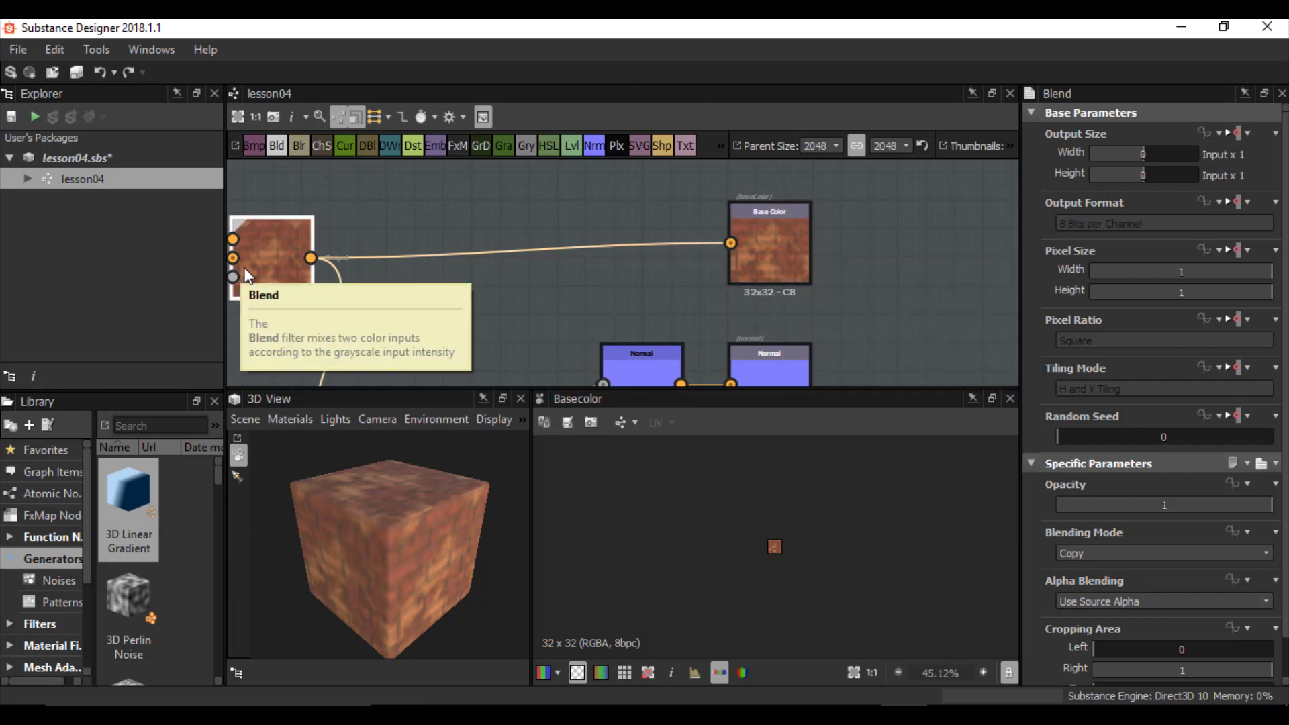
pyautogui.moveTo(248, 272); pyautogui.dragTo(568, 242, button='middle')
pyautogui.scroll(1, 571, 238)
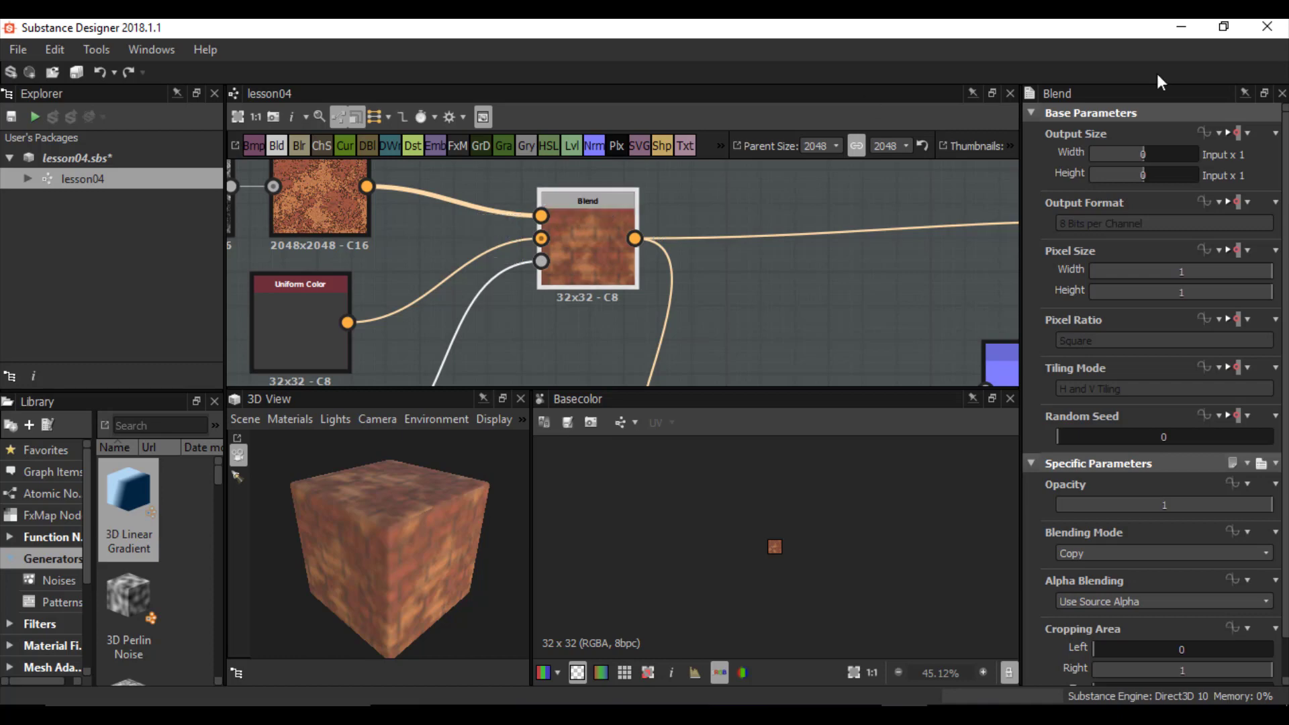
# Step: Set Blend's output size inheritance to Relative to Parent and frame the output nodes
pyautogui.click(1238, 137)
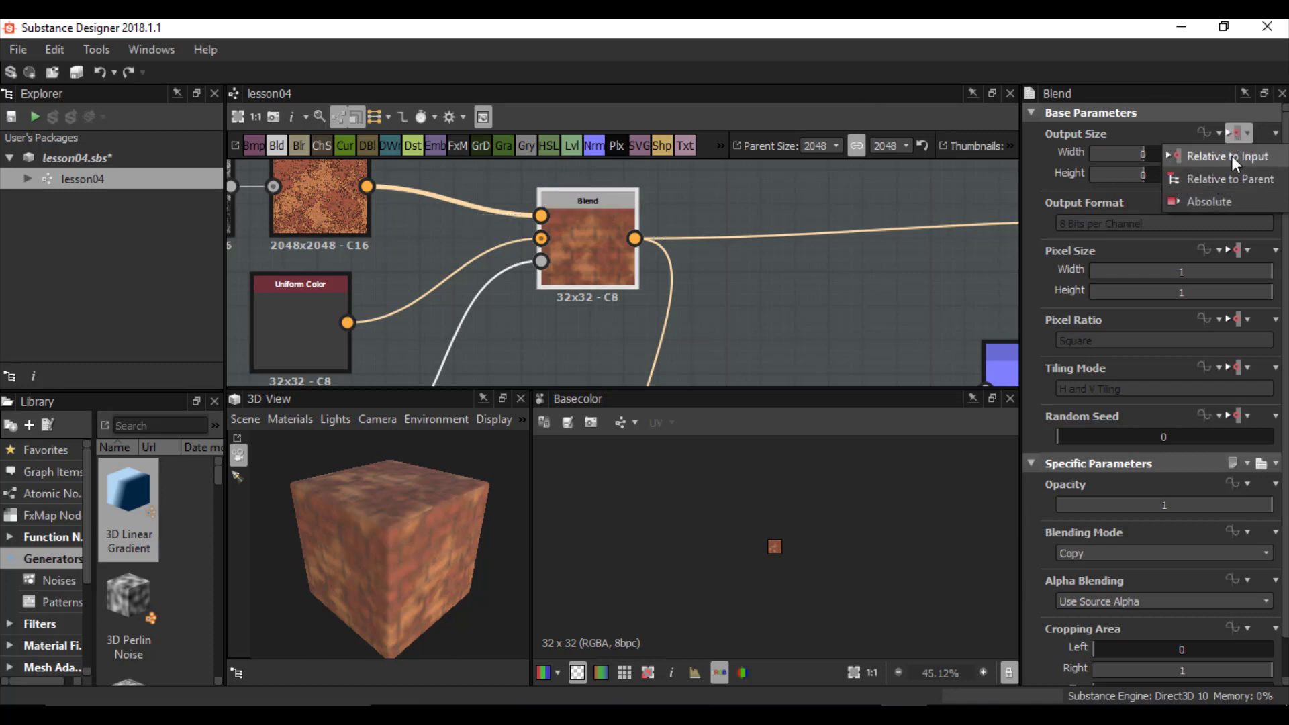
pyautogui.click(1229, 179)
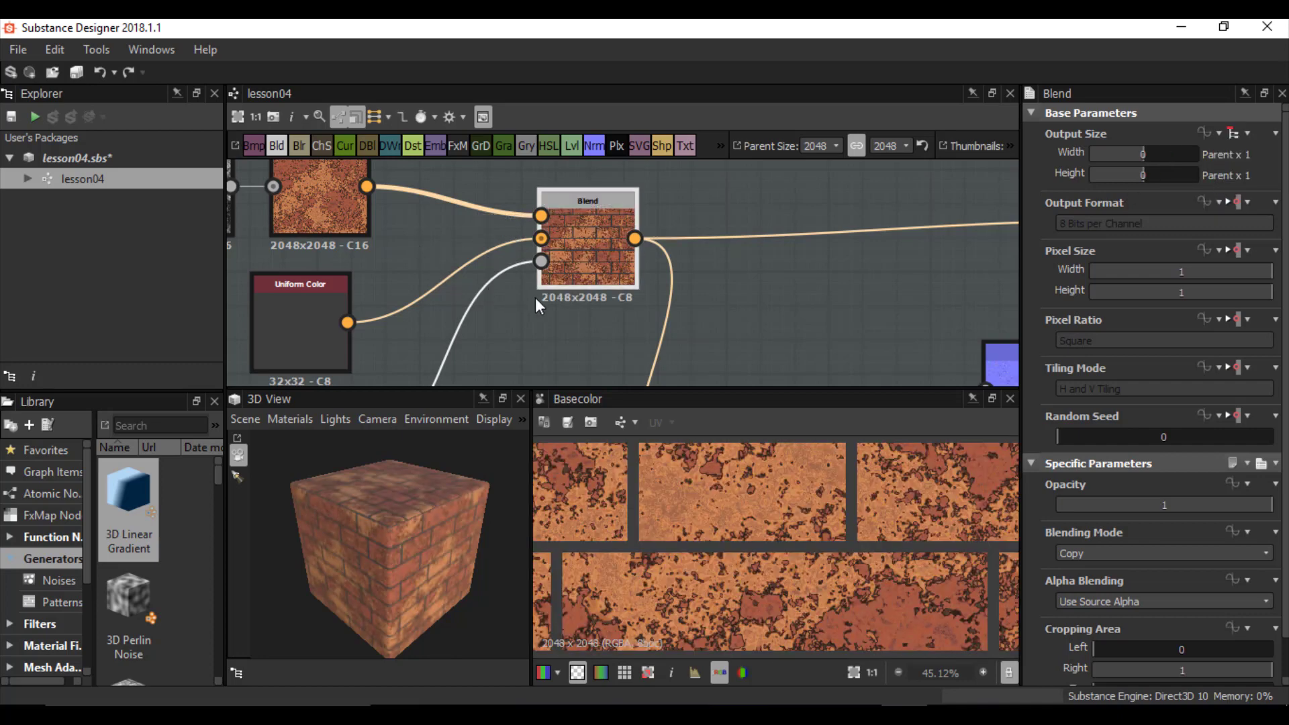
pyautogui.moveTo(772, 281); pyautogui.dragTo(365, 287, button='middle')
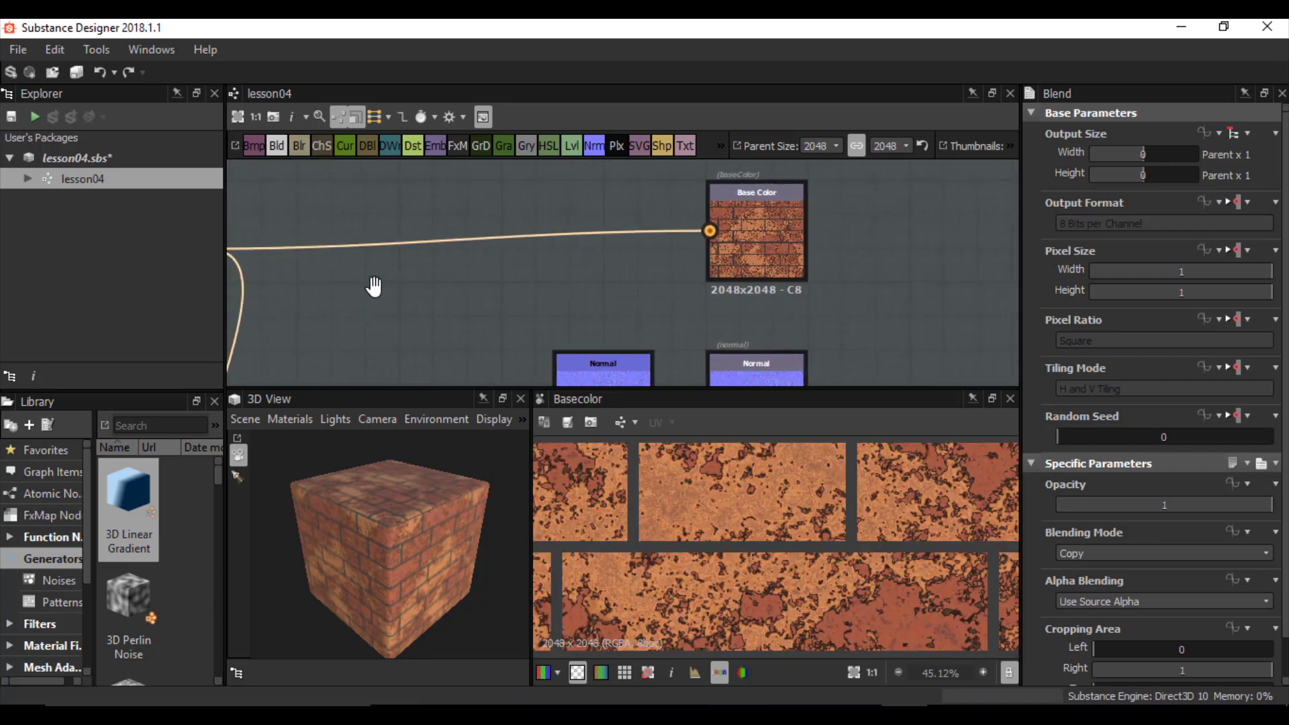
pyautogui.press('f')
pyautogui.moveTo(519, 264); pyautogui.dragTo(349, 154, button='middle')
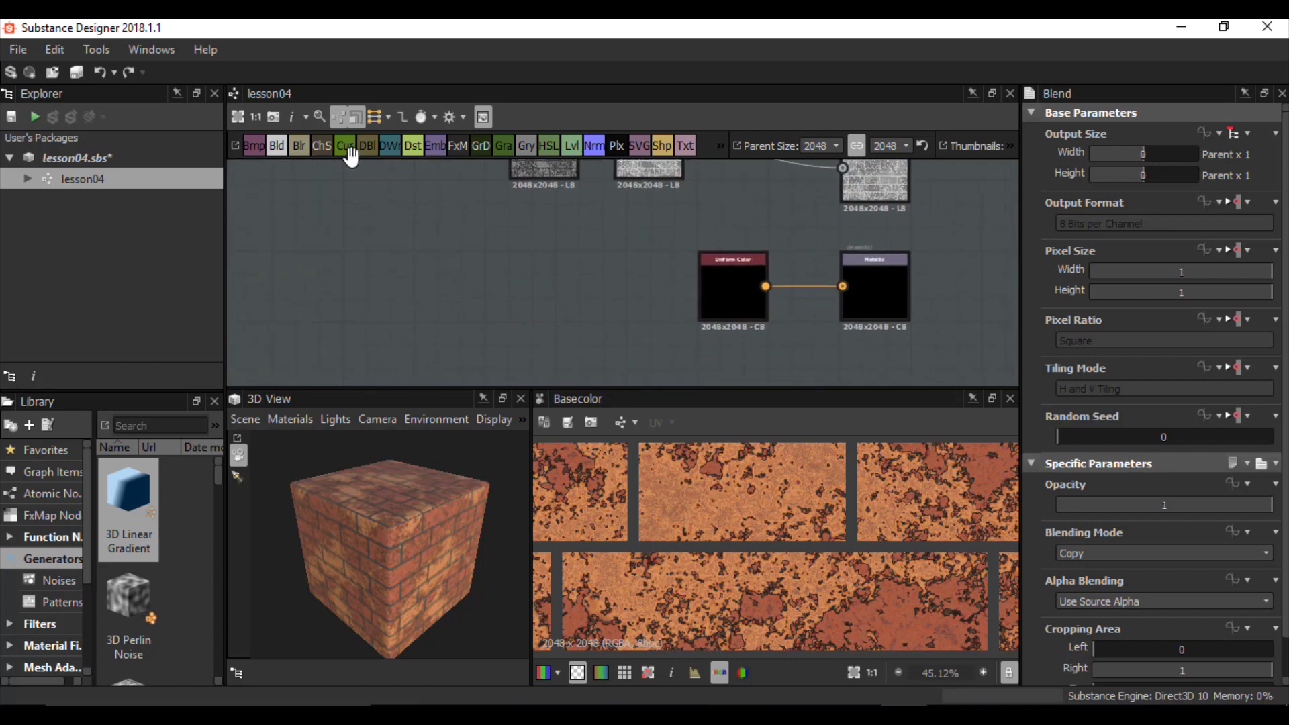
# Step: Make the Uniform Color feeding Metallic an absolute 32 x 32 px output
pyautogui.scroll(3, 736, 311)
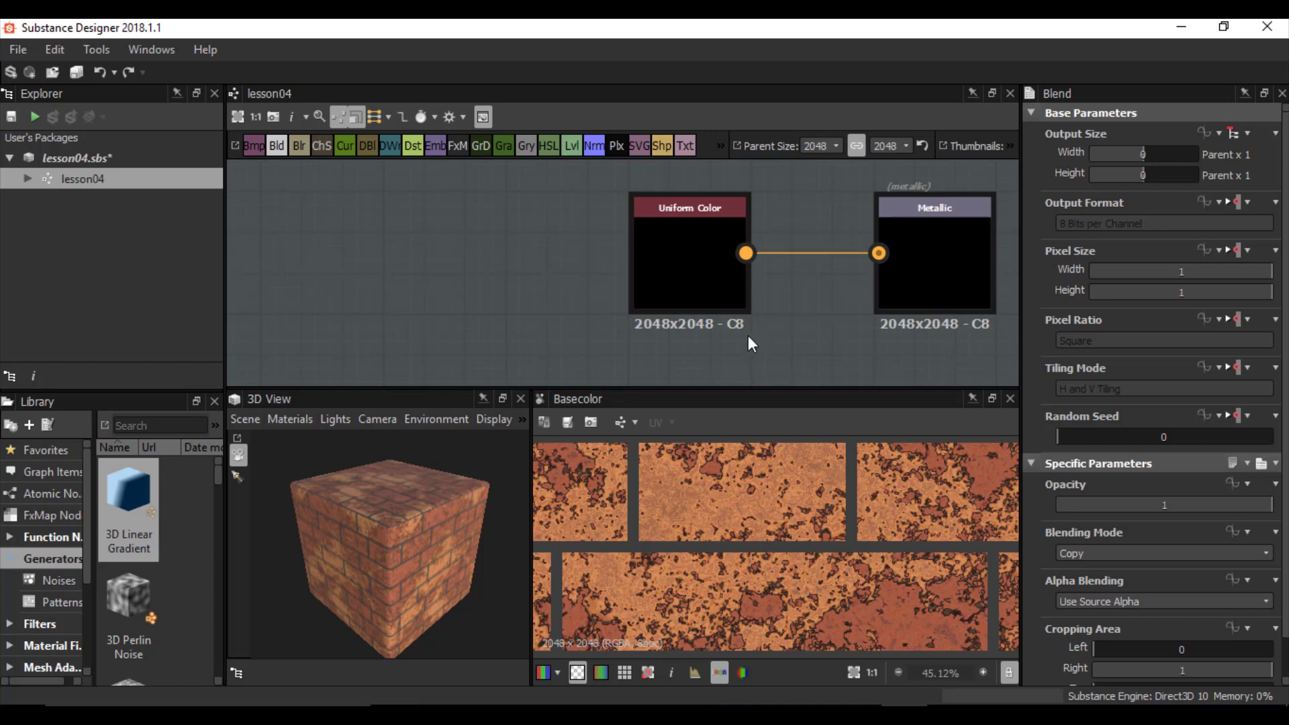
pyautogui.click(667, 237)
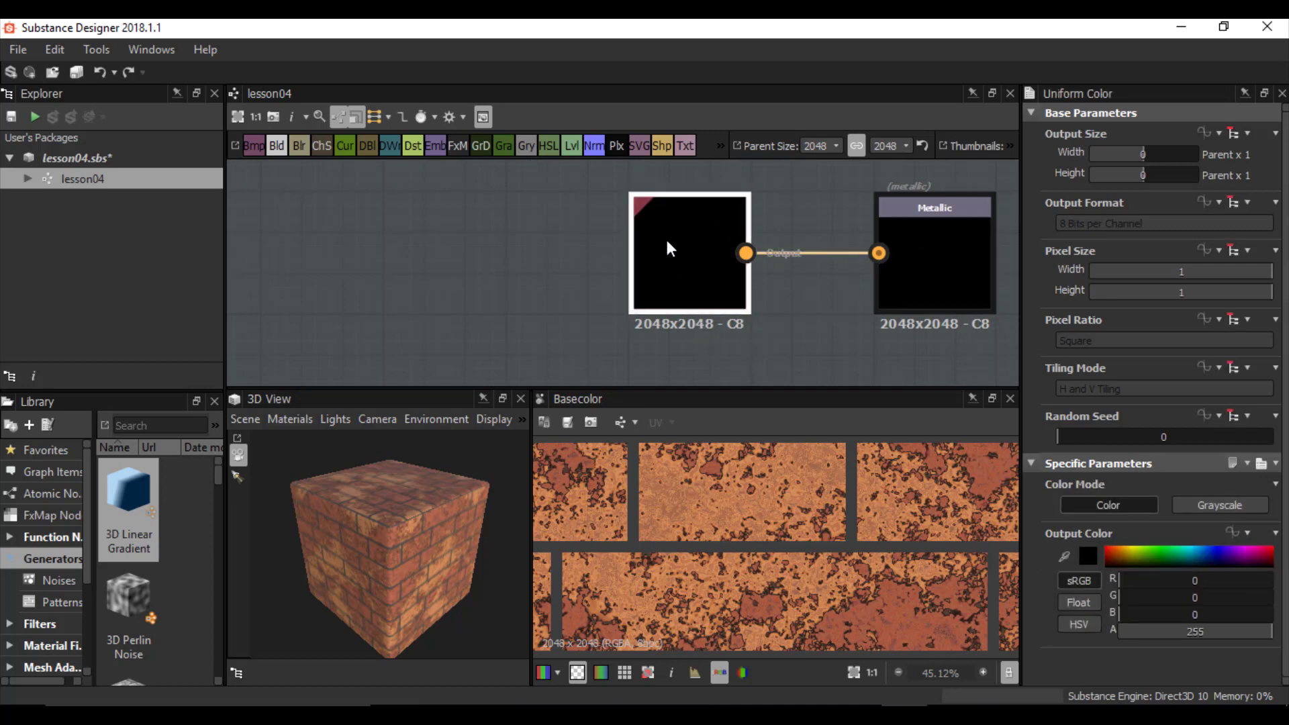
pyautogui.click(1234, 140)
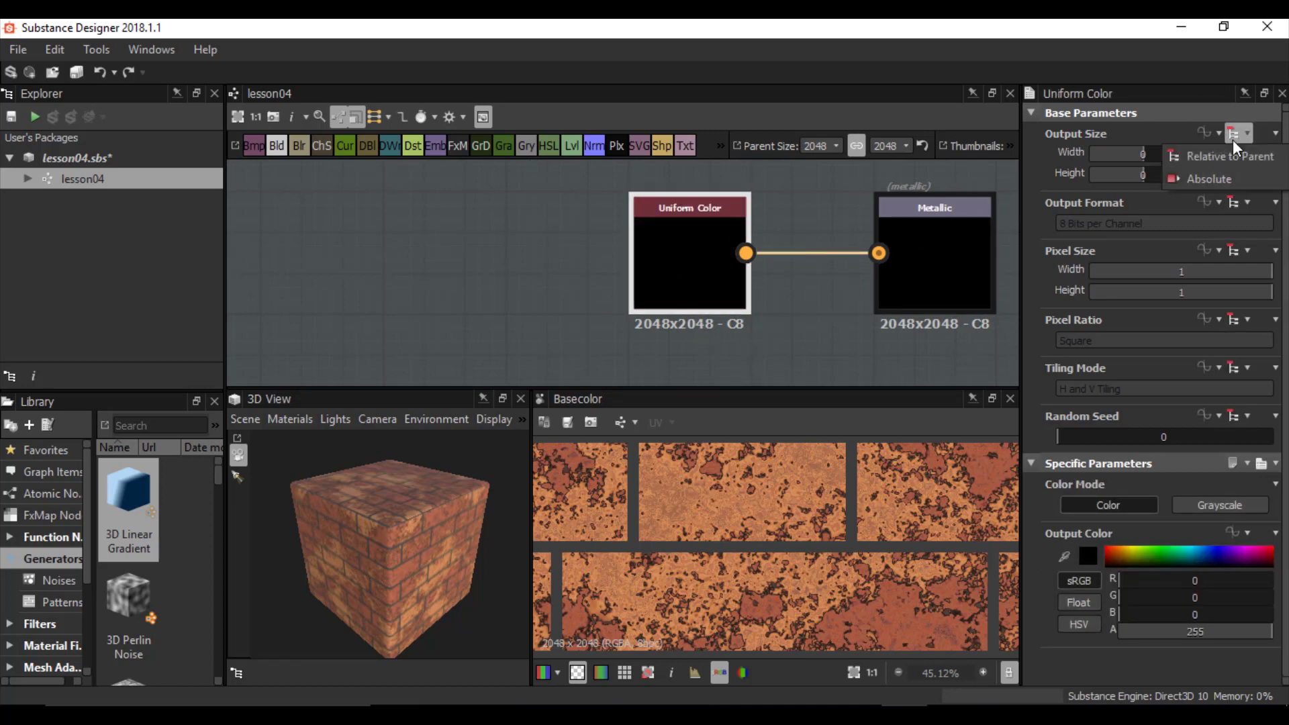
pyautogui.click(1189, 179)
pyautogui.moveTo(1184, 148); pyautogui.dragTo(1166, 154)
pyautogui.moveTo(1171, 172); pyautogui.dragTo(1166, 171)
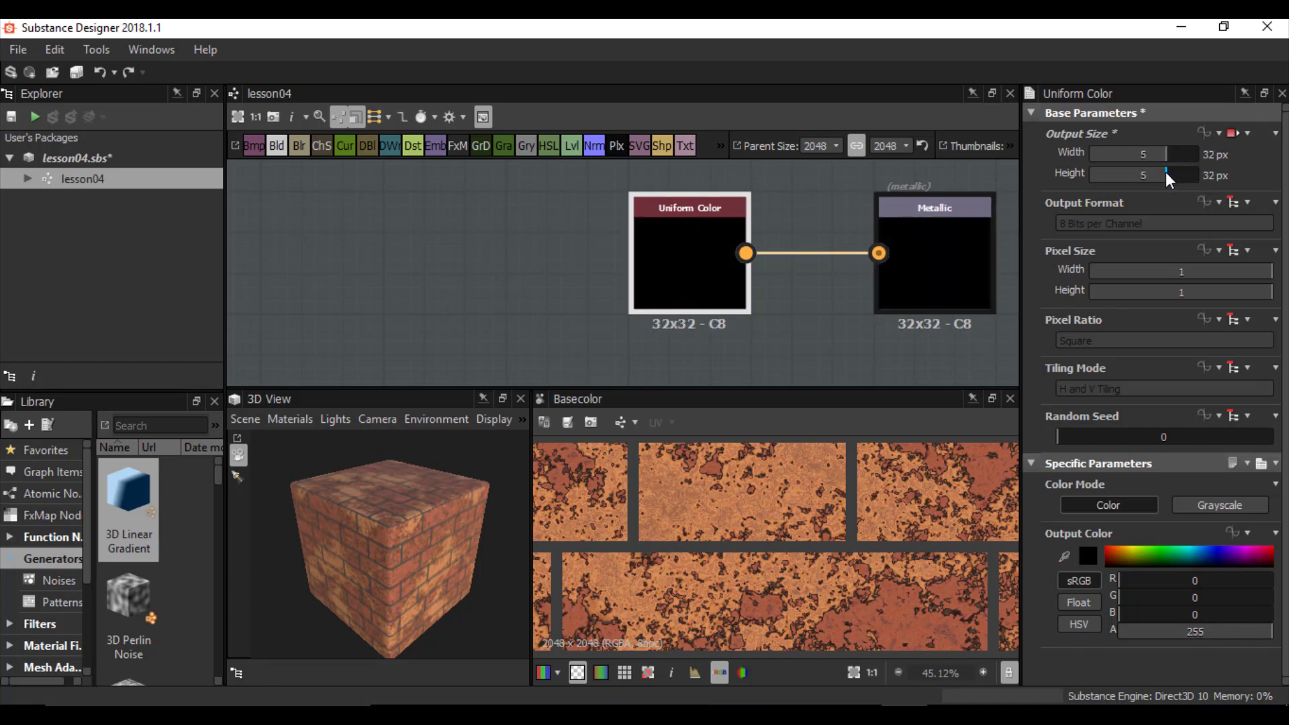
pyautogui.moveTo(735, 221); pyautogui.dragTo(470, 202, button='middle')
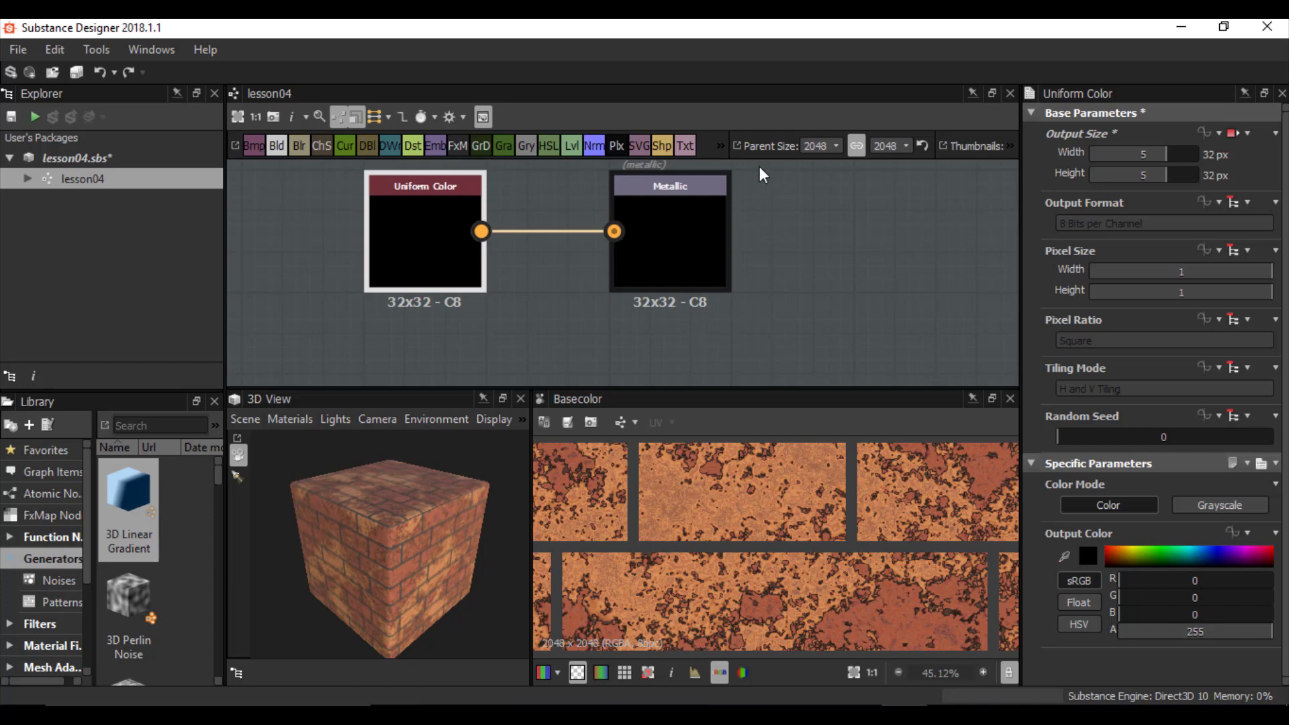
pyautogui.moveTo(509, 280); pyautogui.dragTo(530, 308, button='middle')
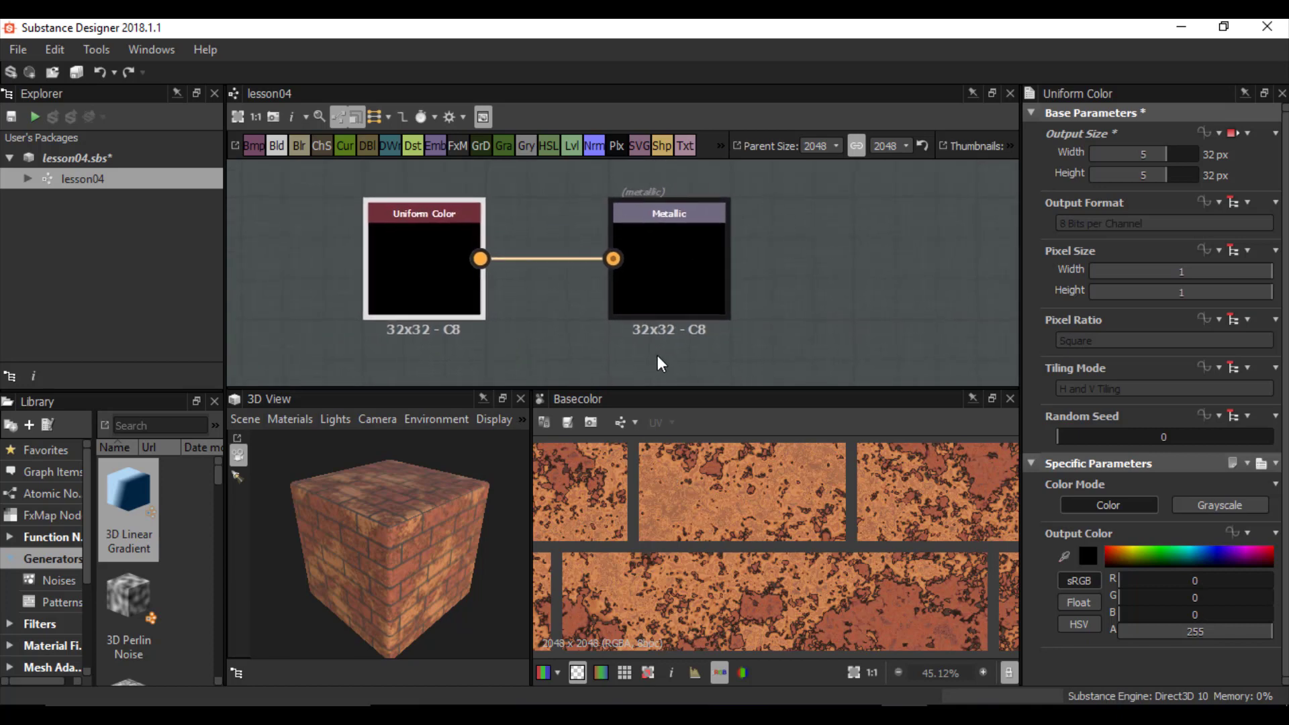
# Step: Move Uniform Color farther left of Metallic, lengthening their link, and clear the selection
pyautogui.click(664, 238)
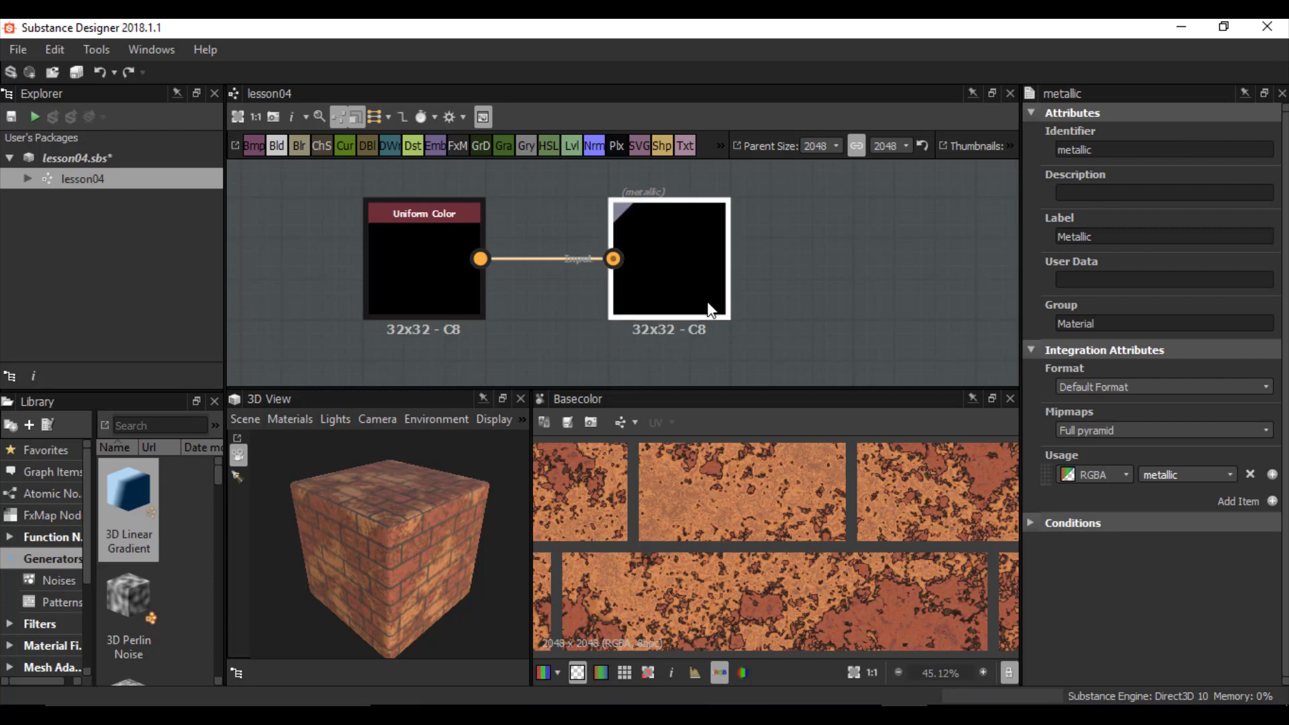
pyautogui.moveTo(707, 302); pyautogui.dragTo(841, 302, button='middle')
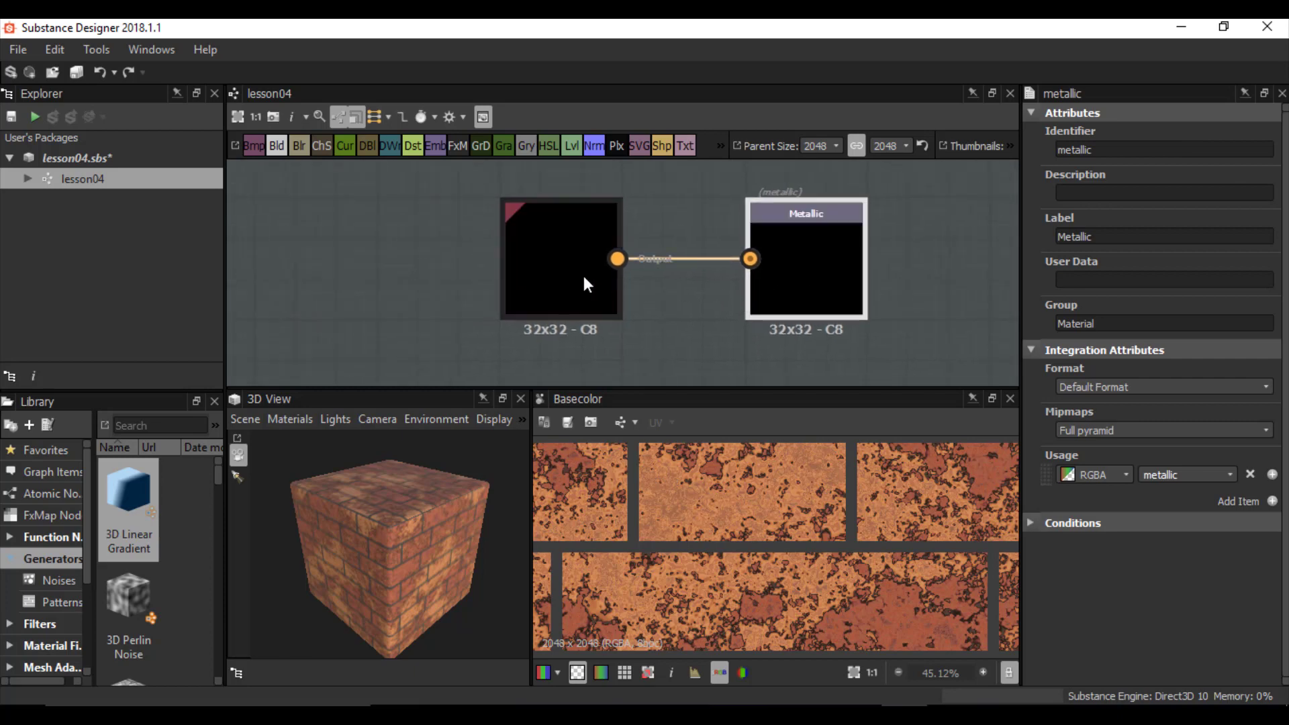
pyautogui.moveTo(582, 273); pyautogui.dragTo(384, 277)
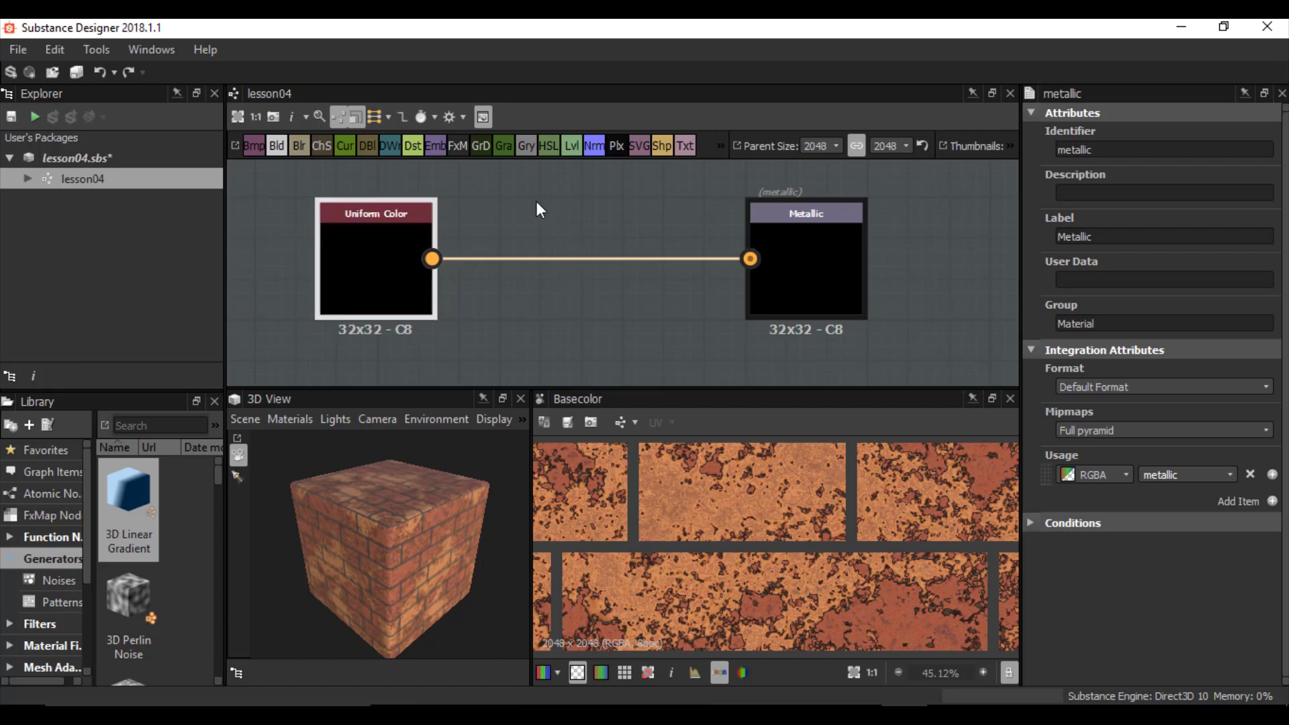
pyautogui.moveTo(540, 210); pyautogui.dragTo(583, 269)
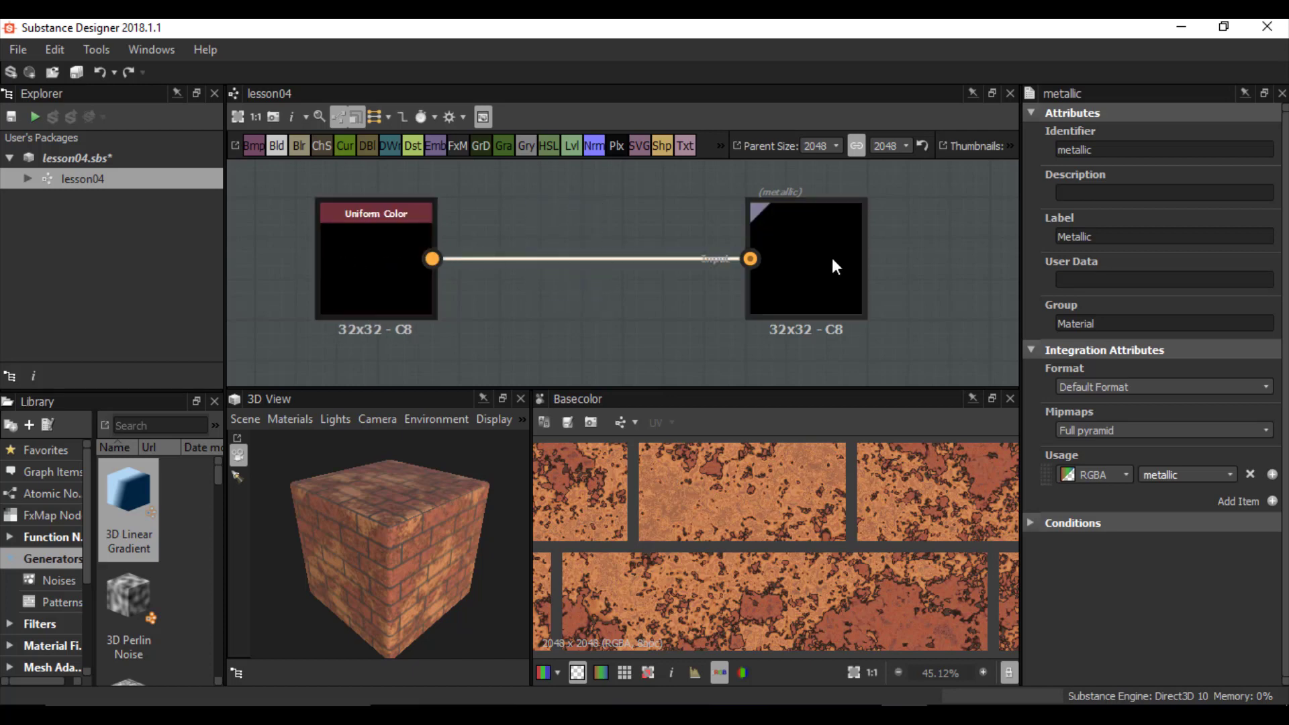
pyautogui.moveTo(534, 208); pyautogui.dragTo(595, 308)
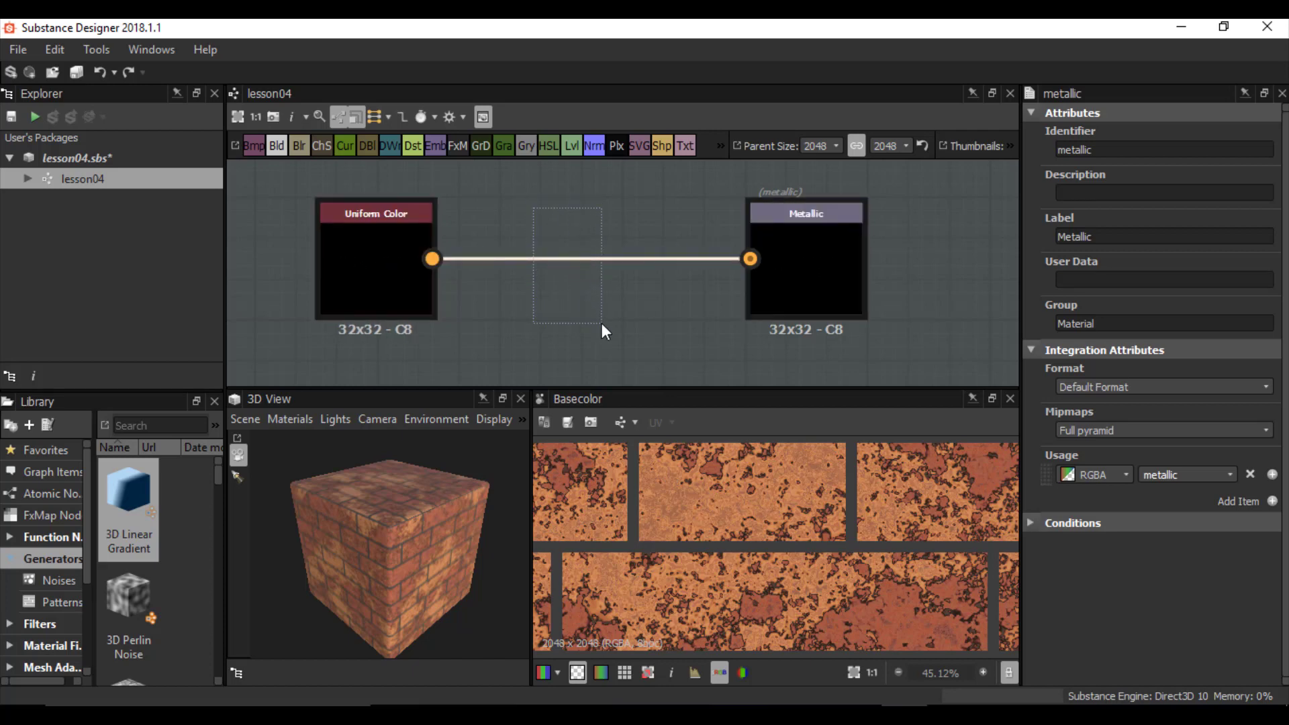
# Step: Insert a Levels node on the link between Uniform Color and Metallic
pyautogui.press('space')
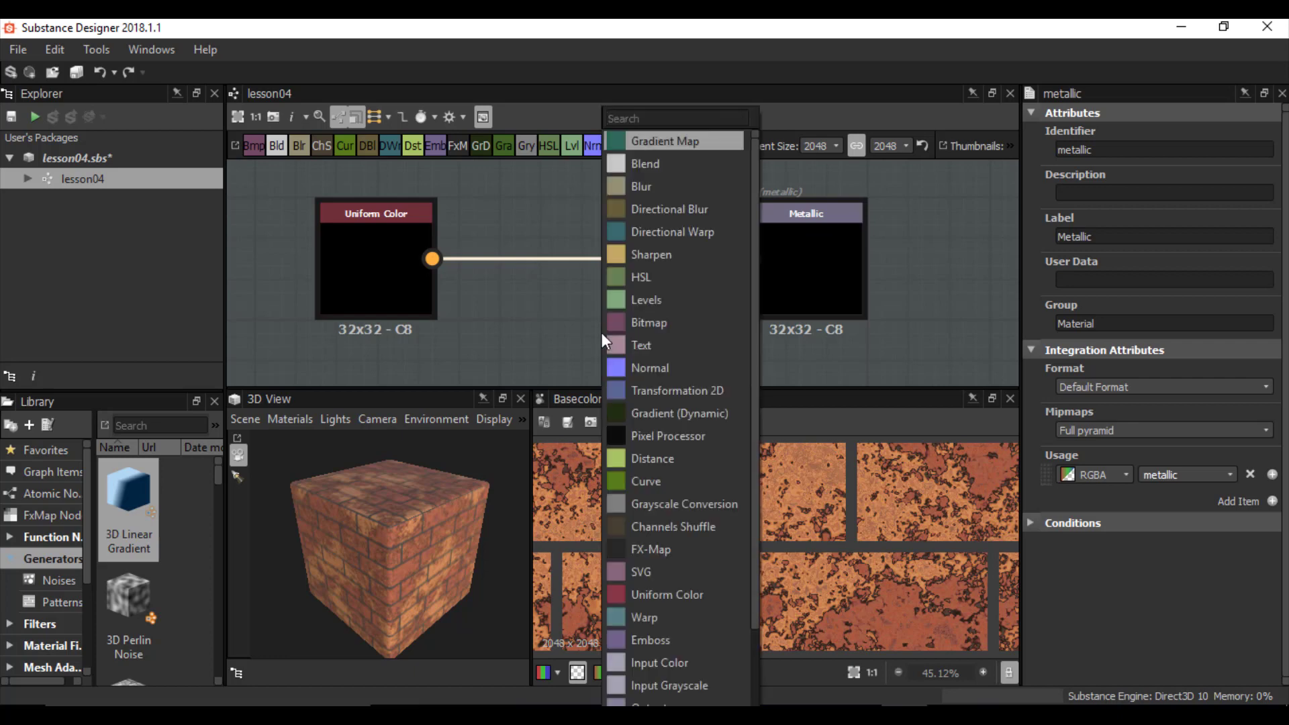
pyautogui.write('leve')
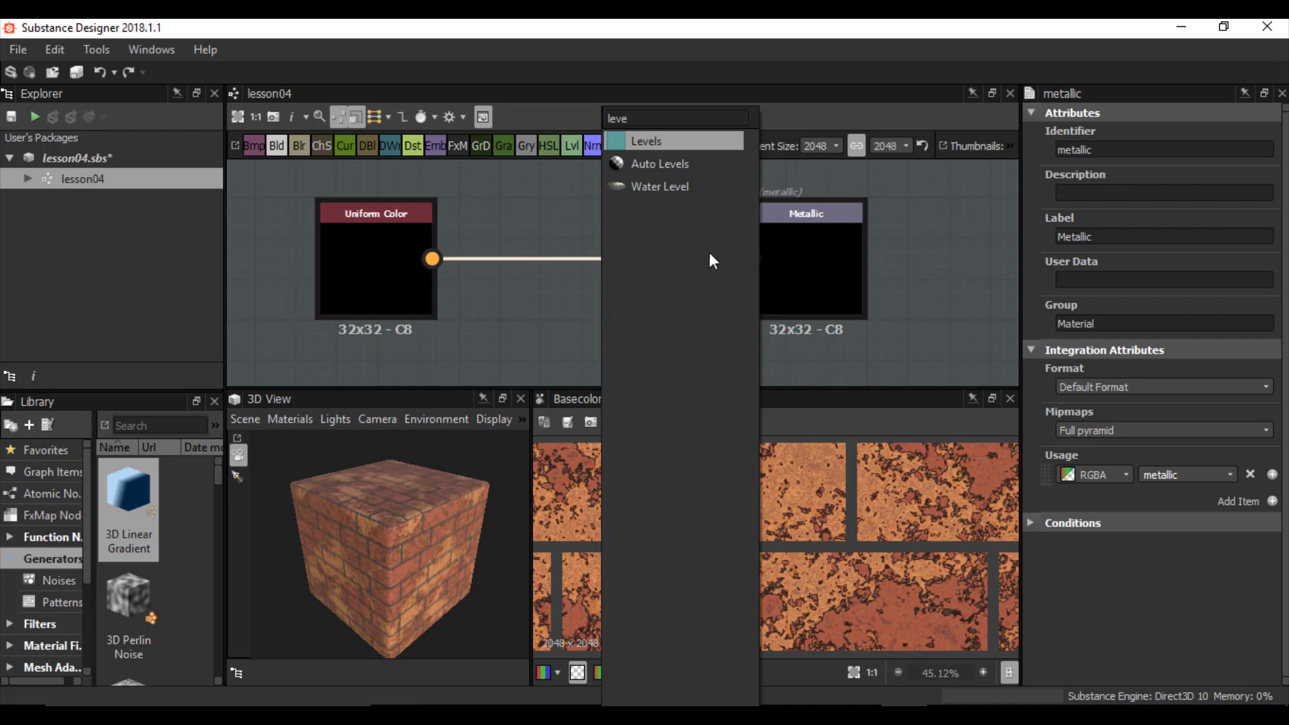
pyautogui.click(658, 139)
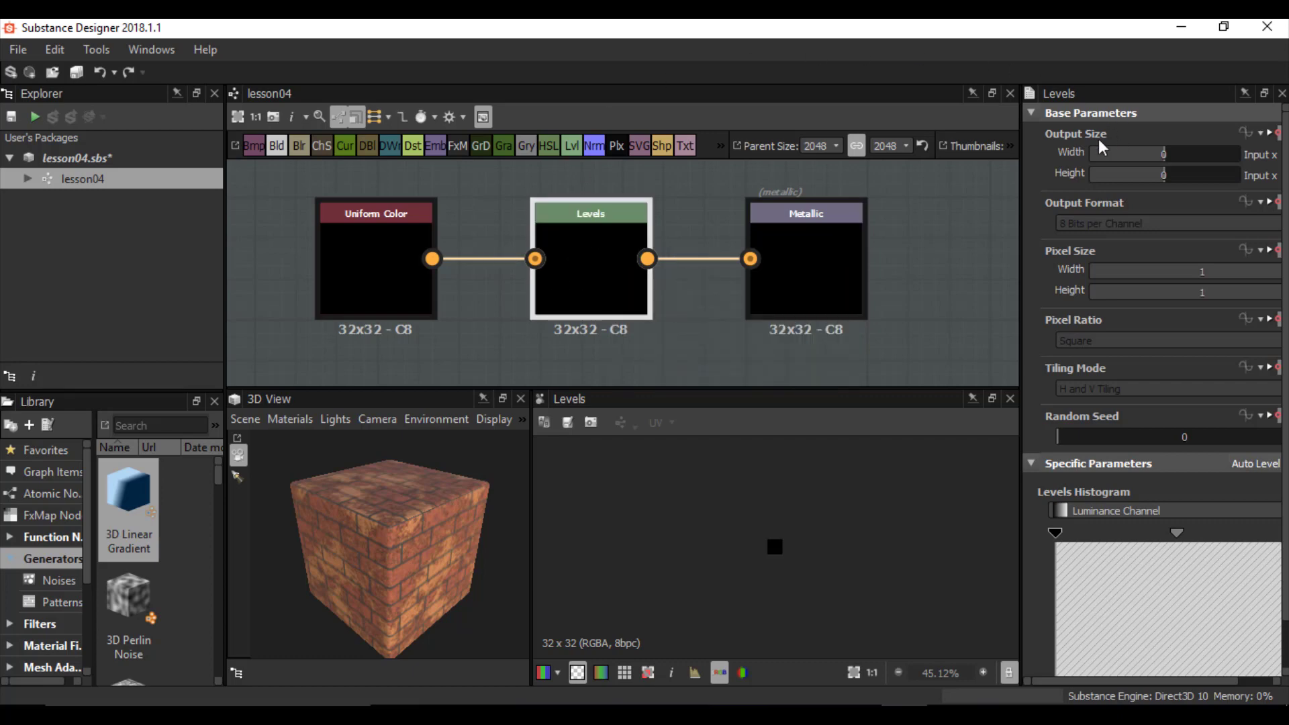
# Step: Set the Levels node's Output Size inheritance to Relative to Parent, giving 2048x2048 output
pyautogui.click(1275, 134)
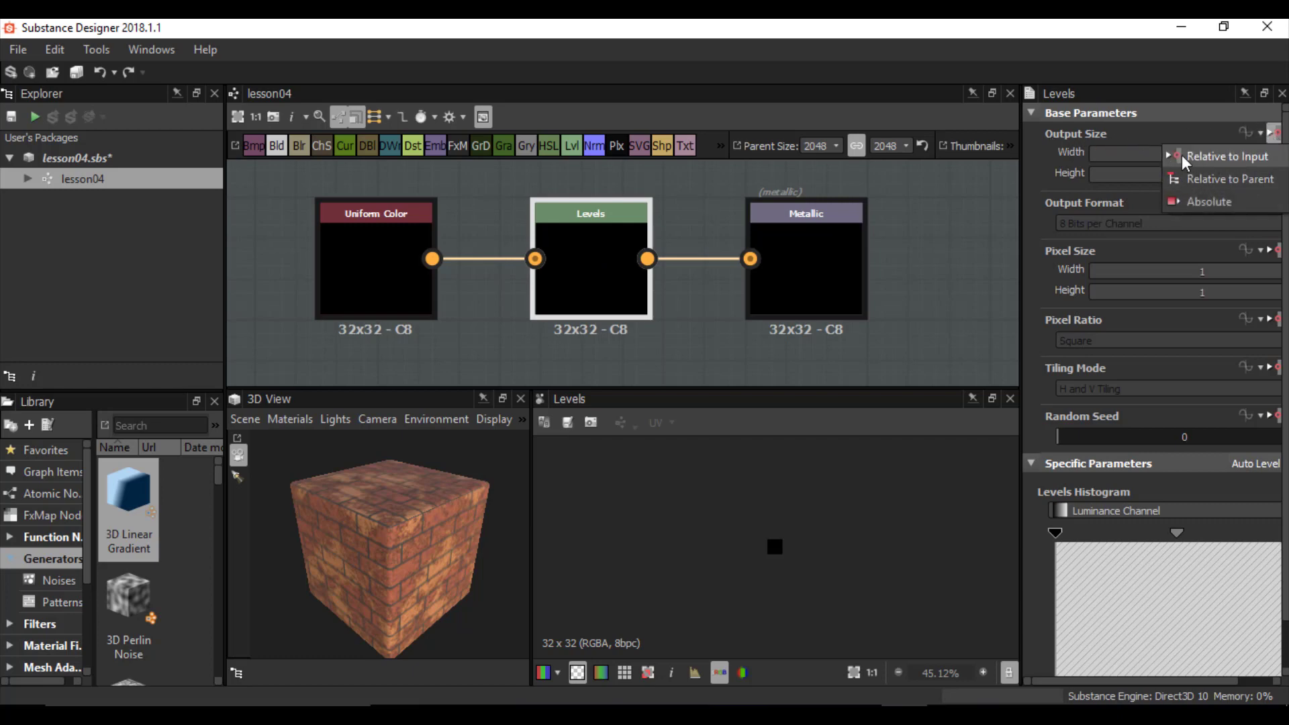
pyautogui.click(1207, 179)
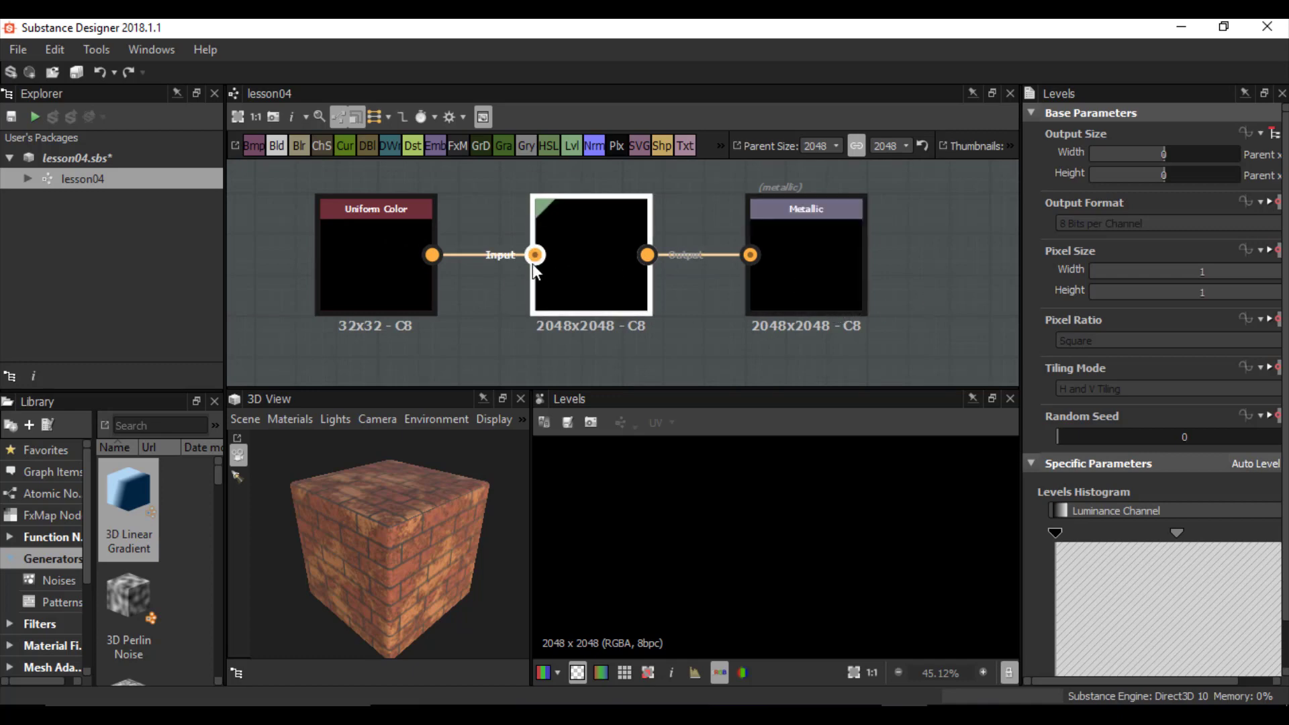
pyautogui.scroll(-2, 530, 264)
pyautogui.moveTo(526, 263); pyautogui.dragTo(619, 325, button='middle')
pyautogui.scroll(-3, 619, 325)
pyautogui.scroll(1, 600, 300)
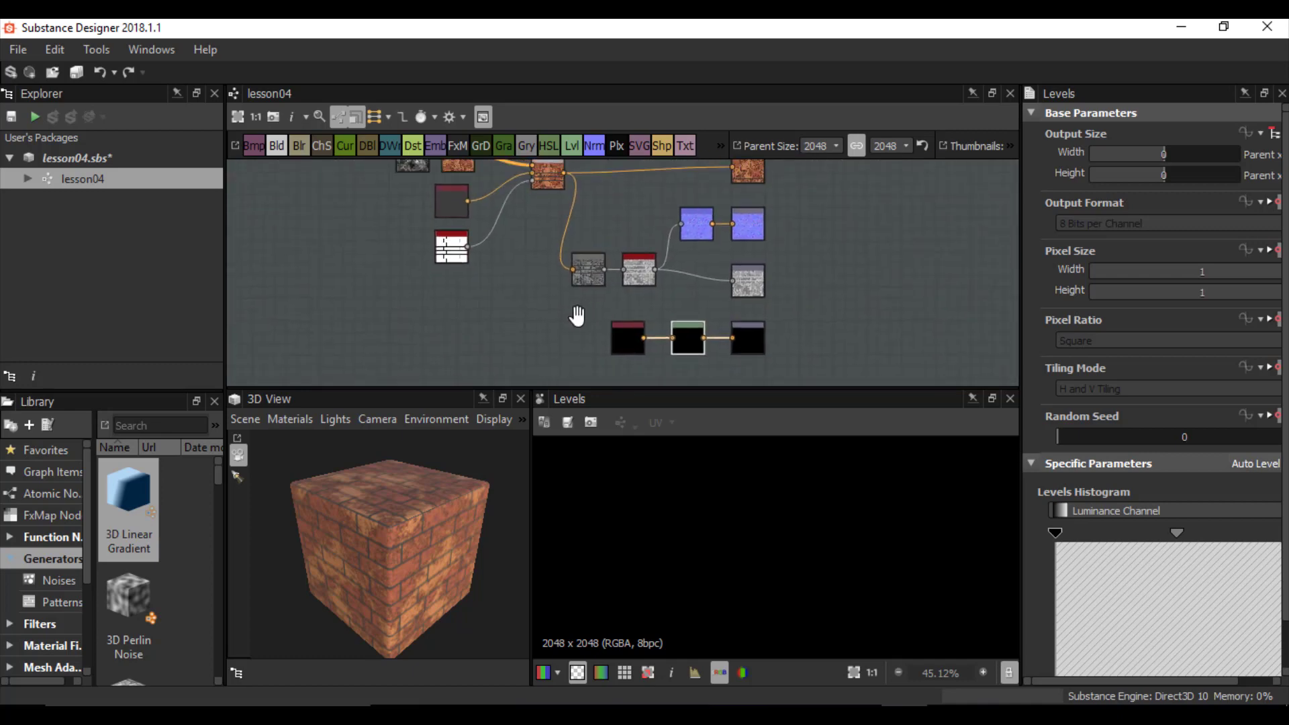
pyautogui.scroll(-1, 576, 316)
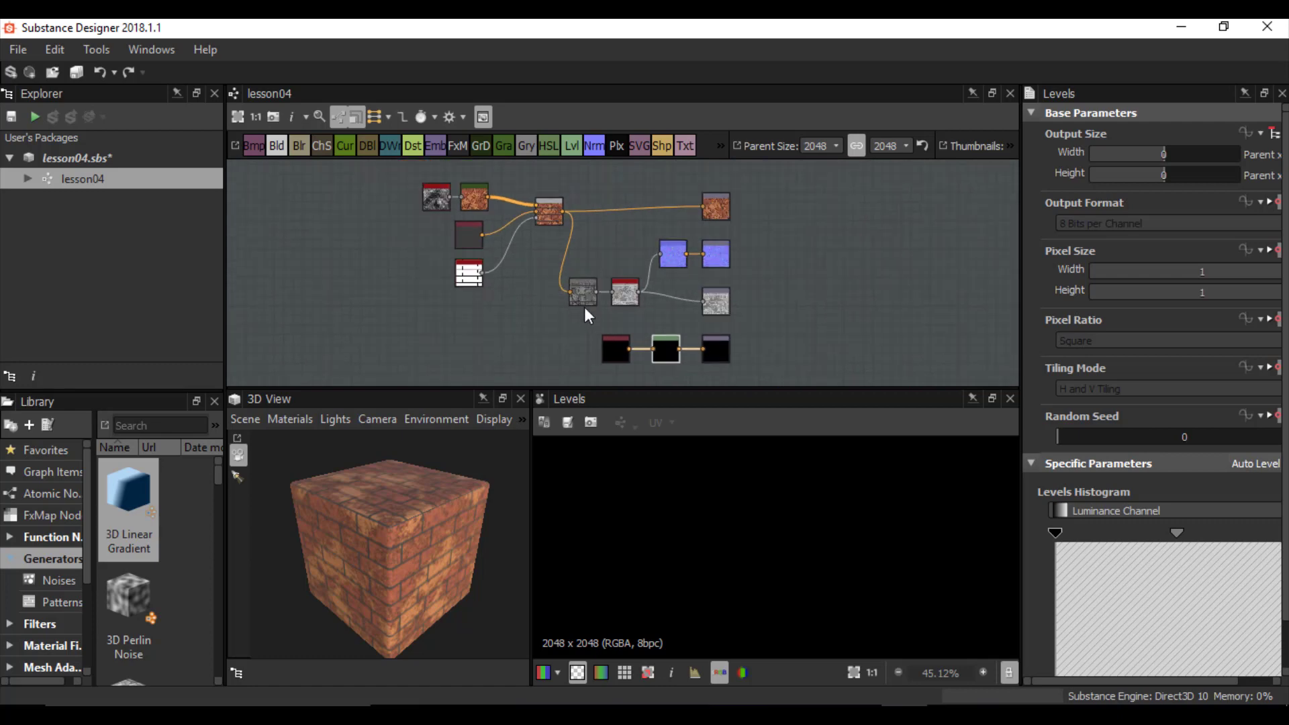